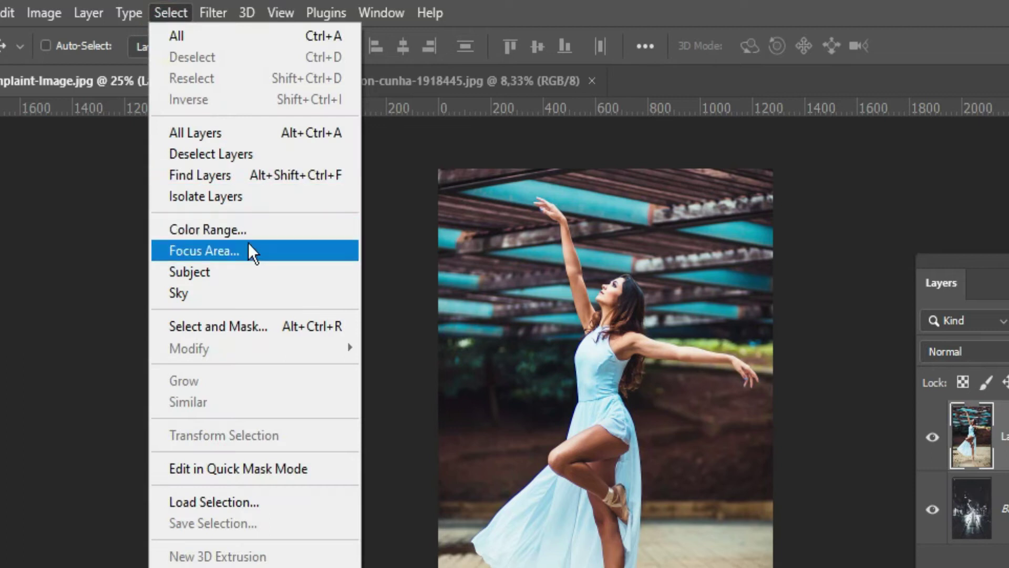
Select the dancer as the subject and turn the selection into a layer mask on Layer 1.
{"action": "left_click", "coordinate": [240, 272]}
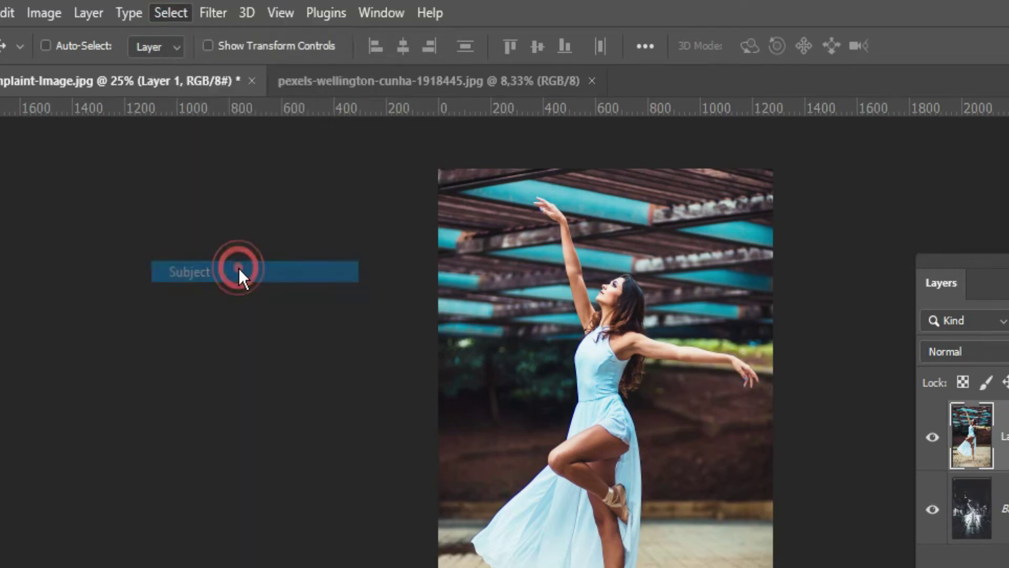
{"action": "left_click", "coordinate": [785, 471]}
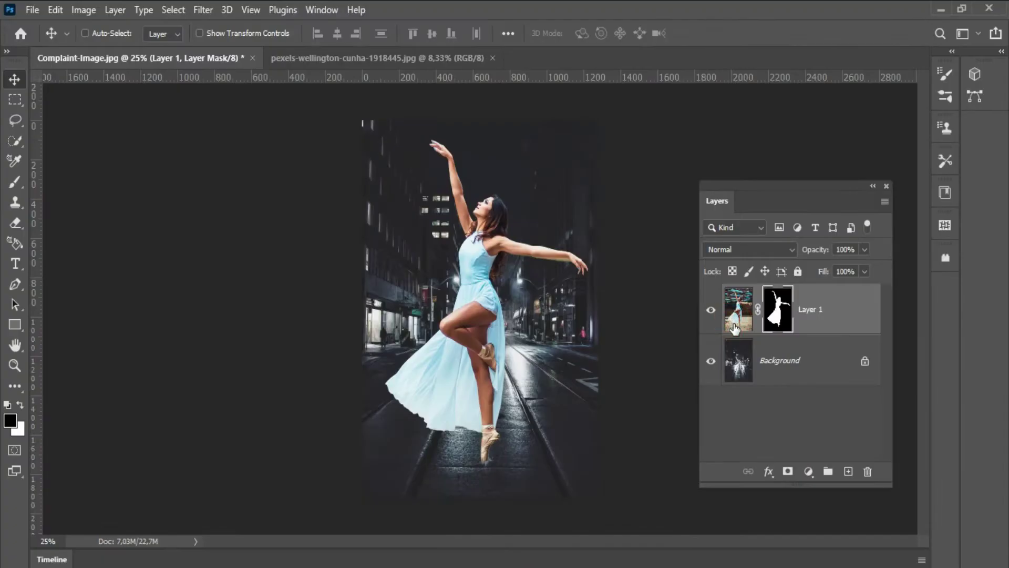
Scale the masked dancer down slightly with Free Transform and position her centrally over the street tracks.
{"action": "left_click", "coordinate": [665, 254]}
{"action": "left_click", "coordinate": [68, 10]}
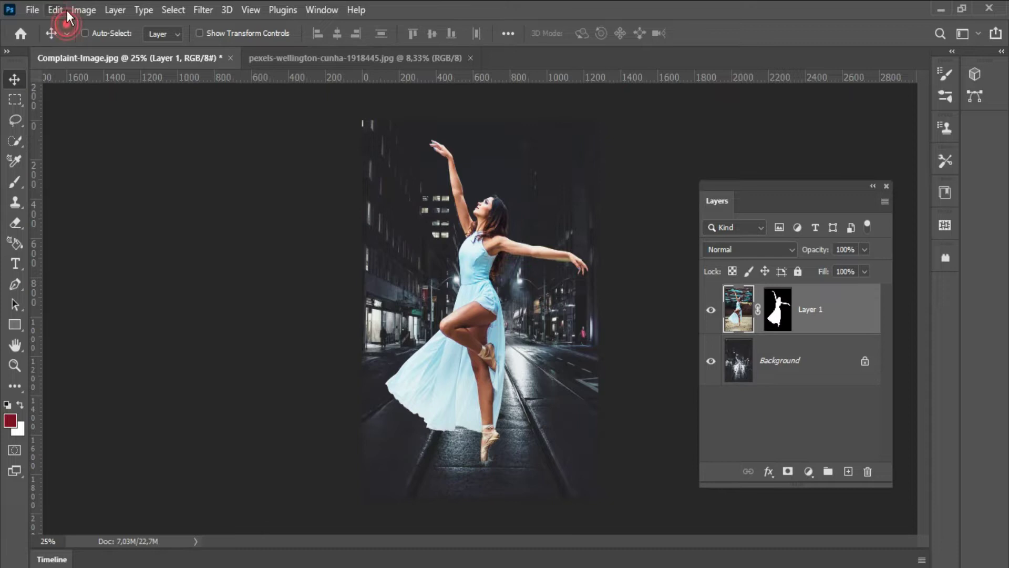
{"action": "left_click", "coordinate": [210, 350]}
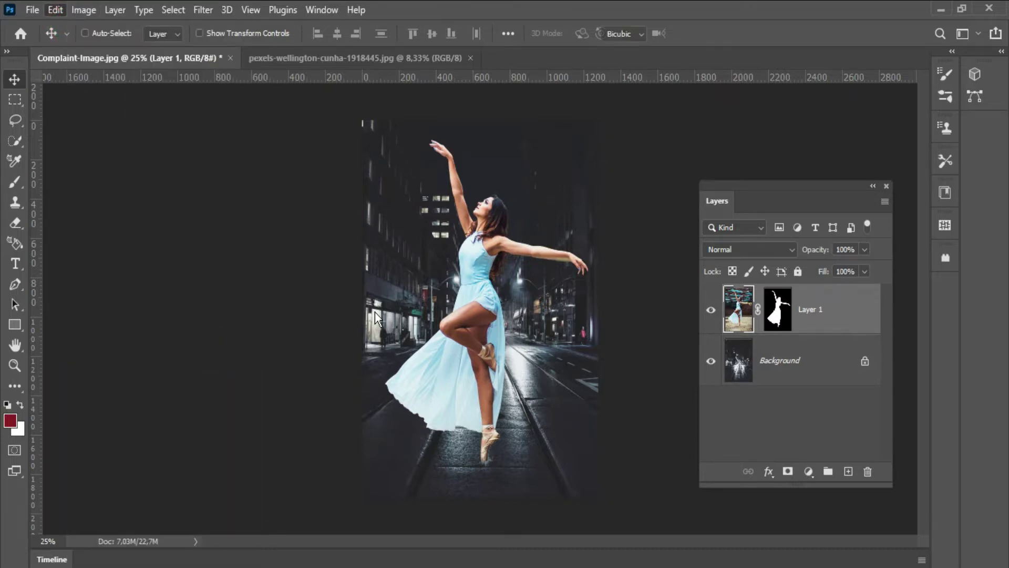
{"action": "left_click_drag", "start_coordinate": [324, 278], "coordinate": [337, 285]}
{"action": "mouse_move", "coordinate": [613, 283]}
{"action": "left_mouse_down"}
{"action": "mouse_move", "coordinate": [604, 214]}
{"action": "mouse_move", "coordinate": [618, 279]}
{"action": "left_mouse_up"}
{"action": "left_click", "coordinate": [732, 33]}
Trace the leftover fringe below the dancer's outstretched arm with the Pen tool and convert the closed path into a selection.
{"action": "left_click_drag", "start_coordinate": [558, 264], "coordinate": [619, 293]}
{"action": "key", "text": "p"}
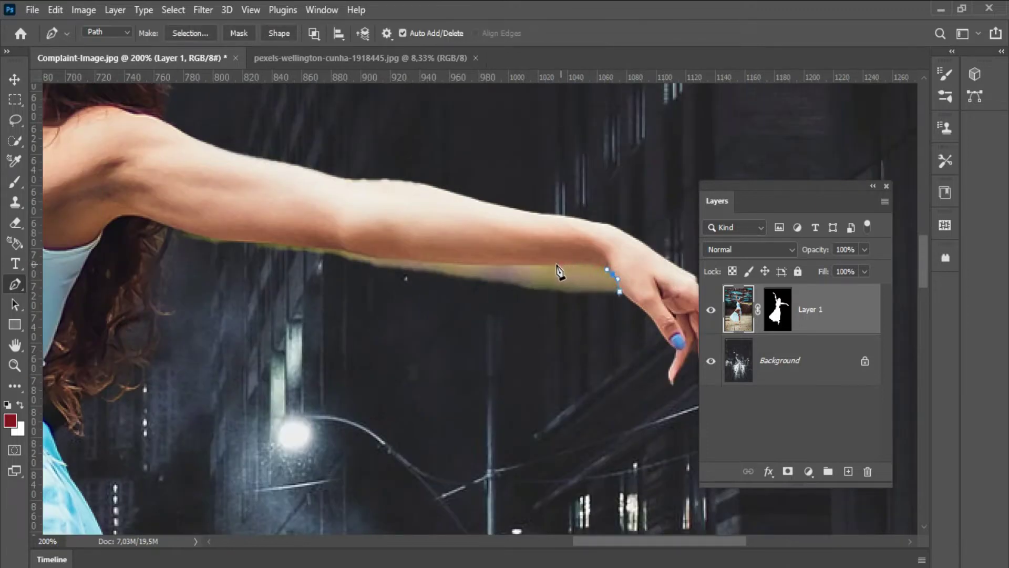
{"action": "left_click", "coordinate": [314, 244]}
{"action": "left_click_drag", "start_coordinate": [224, 240], "coordinate": [210, 241]}
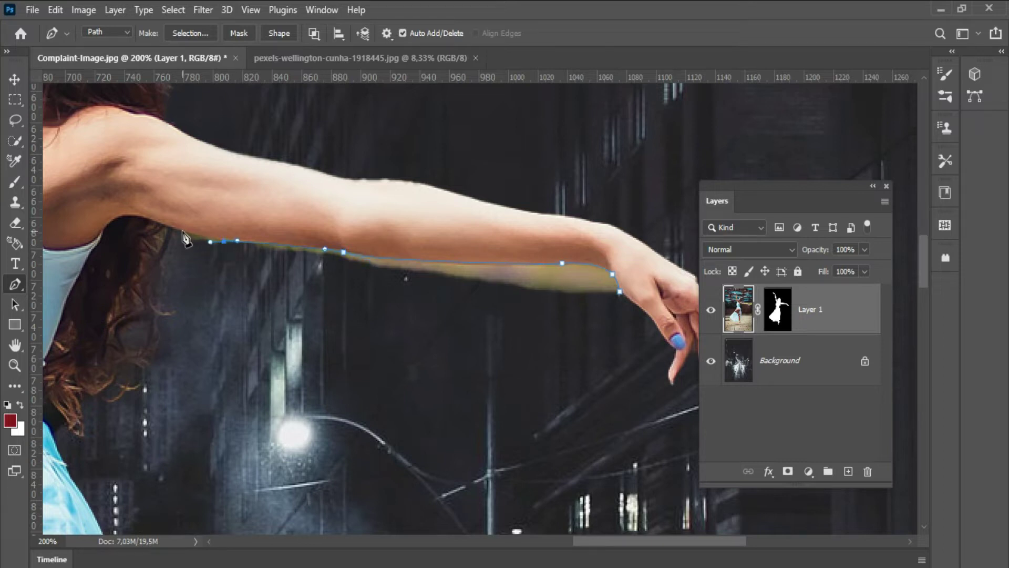
{"action": "left_click", "coordinate": [620, 292]}
{"action": "key", "text": "ctrl+Return"}
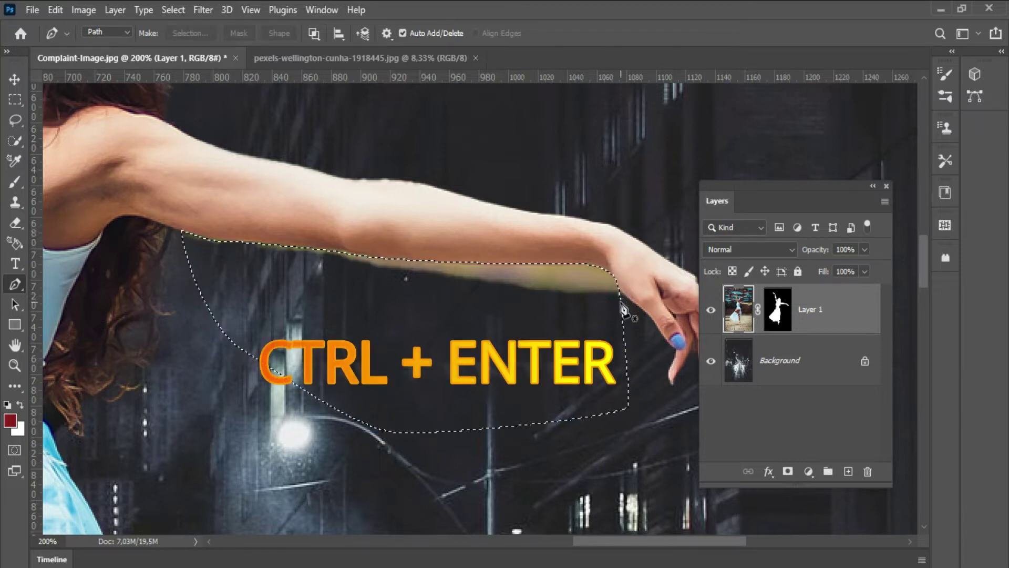
Paint black on Layer 1's mask inside the selection with a 100% opacity brush to hide the arm's fringe, and deselect.
{"action": "left_click", "coordinate": [16, 181]}
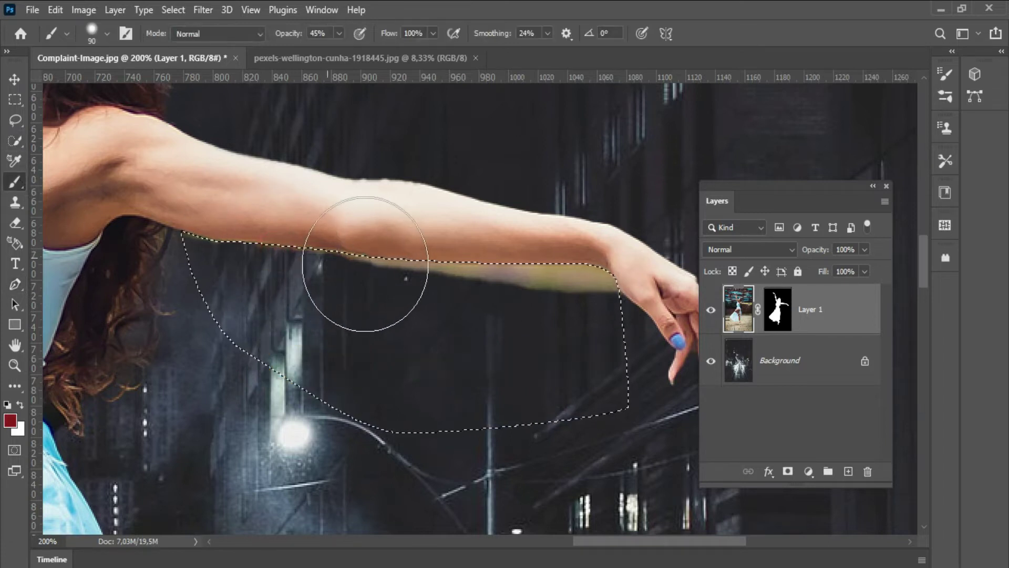
{"action": "left_click", "coordinate": [778, 309]}
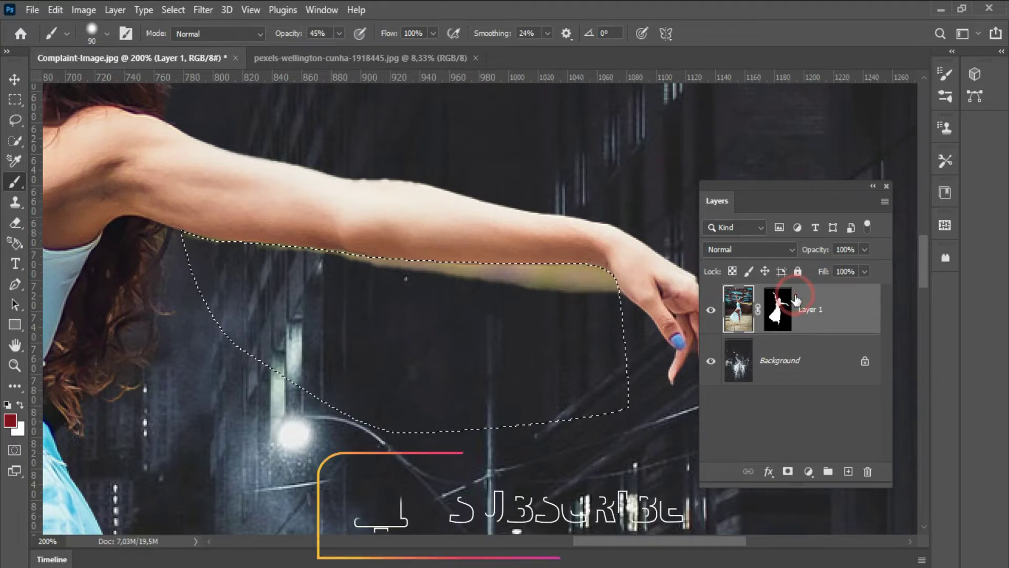
{"action": "key", "text": "d"}
{"action": "mouse_move", "coordinate": [443, 289]}
{"action": "left_mouse_down"}
{"action": "mouse_move", "coordinate": [514, 293]}
{"action": "mouse_move", "coordinate": [554, 315]}
{"action": "left_mouse_up"}
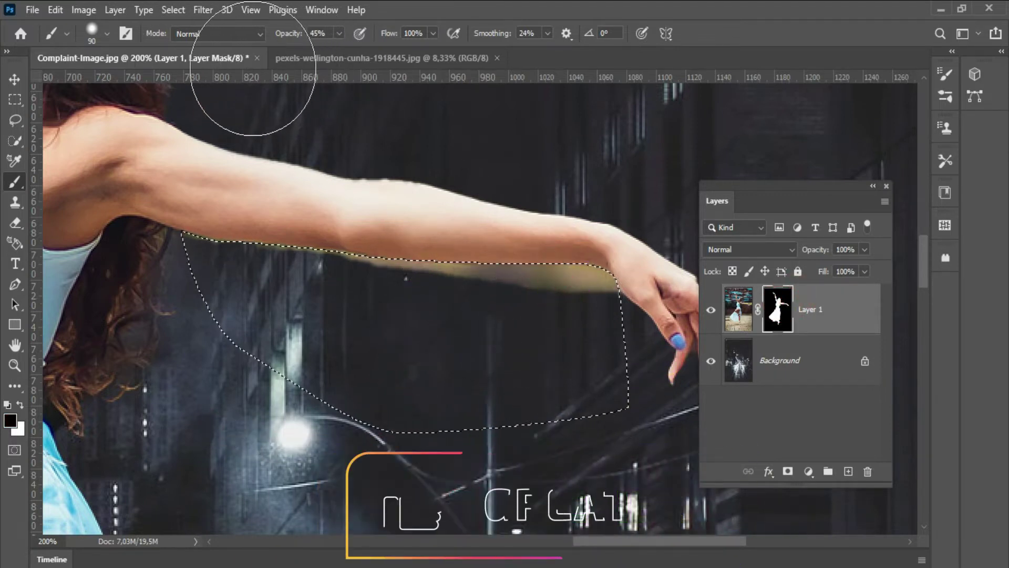
{"action": "left_click_drag", "start_coordinate": [289, 34], "coordinate": [394, 90]}
{"action": "left_click_drag", "start_coordinate": [561, 271], "coordinate": [527, 322]}
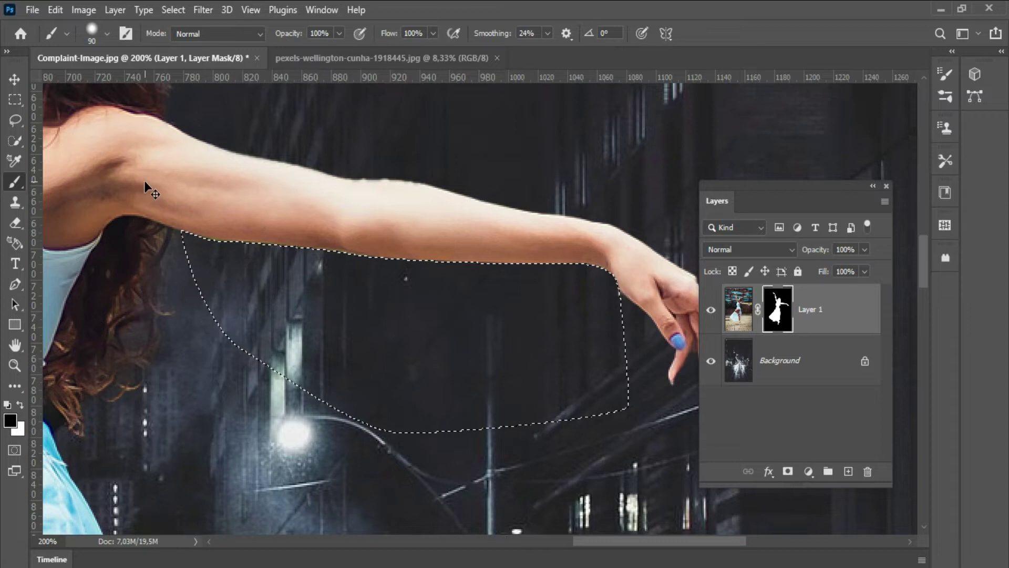
{"action": "key", "text": "ctrl+d"}
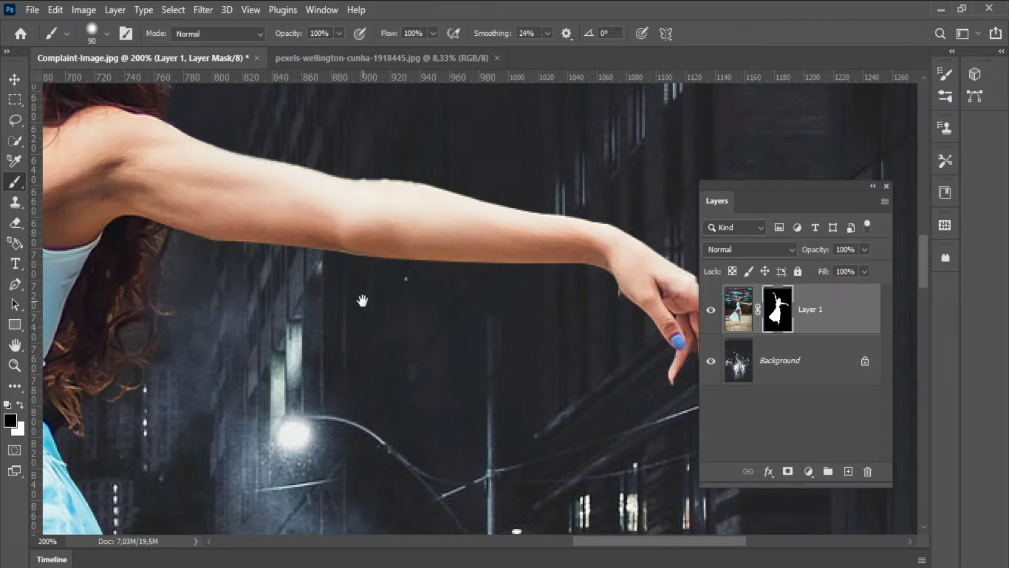
Restore the tip of the standing ballet shoe by painting white on Layer 1's mask with a 32 px brush.
{"action": "left_click", "coordinate": [469, 334], "text": "alt"}
{"action": "left_click", "coordinate": [469, 334], "text": "alt"}
{"action": "left_click", "coordinate": [466, 333], "text": "alt"}
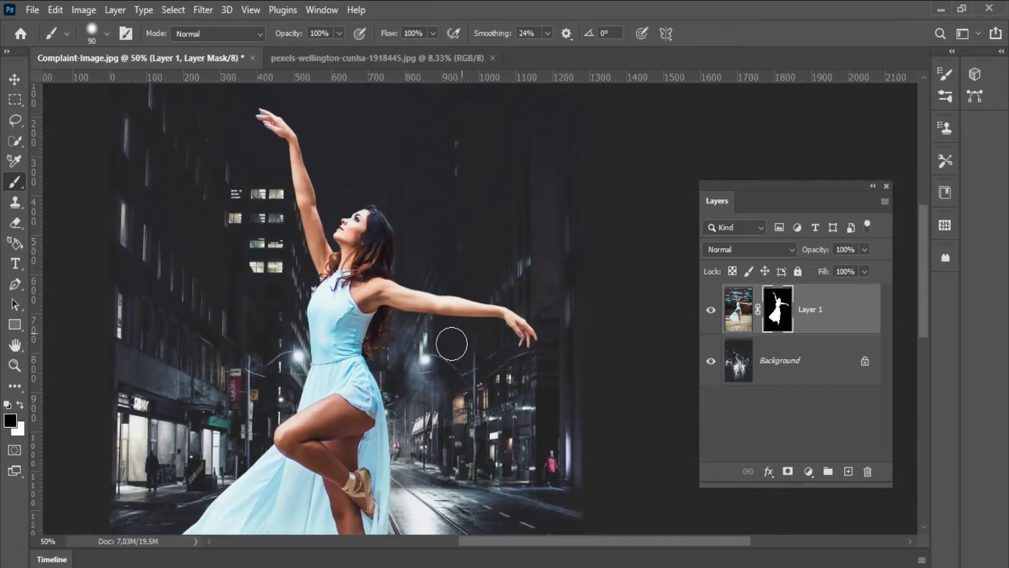
{"action": "mouse_move", "coordinate": [429, 293]}
{"action": "left_mouse_down"}
{"action": "mouse_move", "coordinate": [430, 398]}
{"action": "mouse_move", "coordinate": [378, 256]}
{"action": "mouse_move", "coordinate": [397, 193]}
{"action": "left_mouse_up"}
{"action": "key", "text": "ctrl+z"}
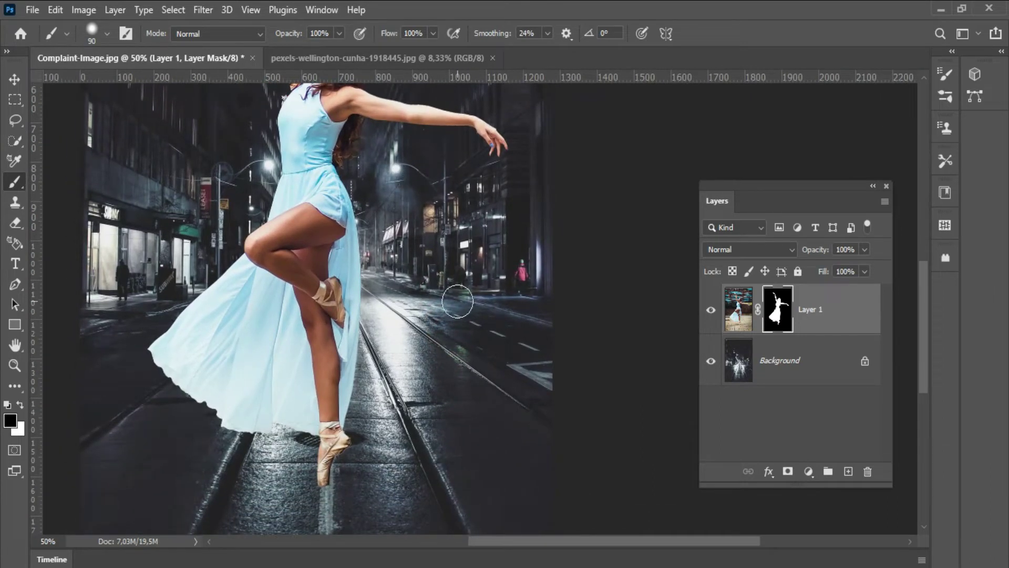
{"action": "left_click", "coordinate": [341, 483], "text": "ctrl"}
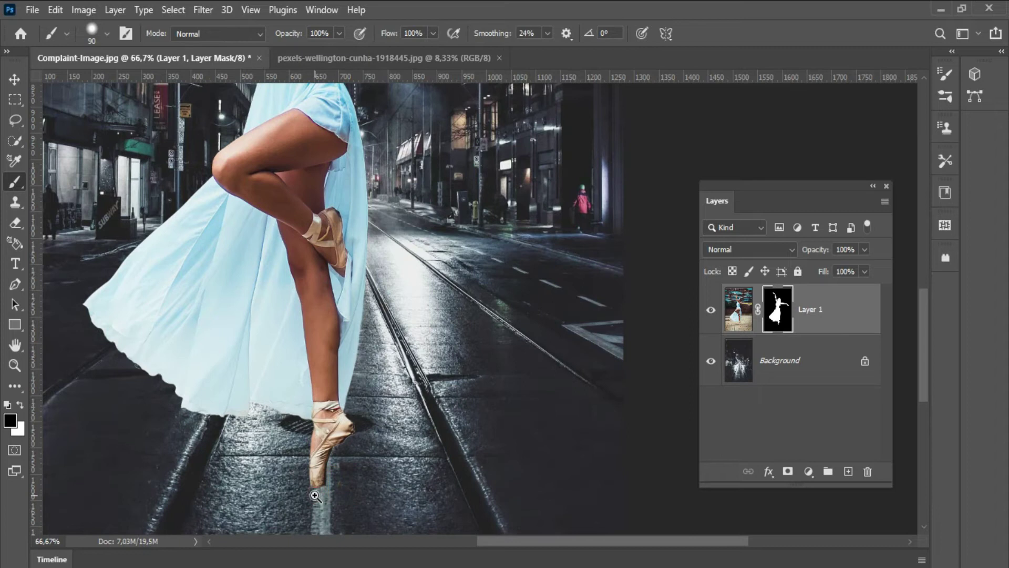
{"action": "left_click", "coordinate": [326, 488], "text": "ctrl"}
{"action": "left_click", "coordinate": [325, 489], "text": "ctrl"}
{"action": "mouse_move", "coordinate": [405, 445]}
{"action": "left_mouse_down"}
{"action": "mouse_move", "coordinate": [366, 431]}
{"action": "mouse_move", "coordinate": [336, 441]}
{"action": "mouse_move", "coordinate": [321, 466]}
{"action": "left_mouse_up"}
{"action": "key", "text": "ctrl+z"}
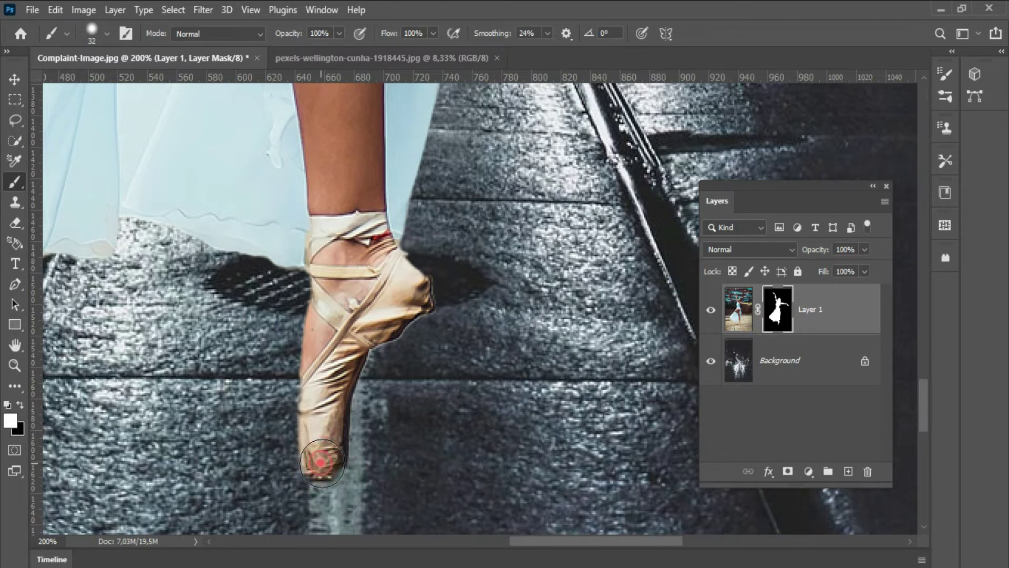
{"action": "left_click", "coordinate": [326, 459]}
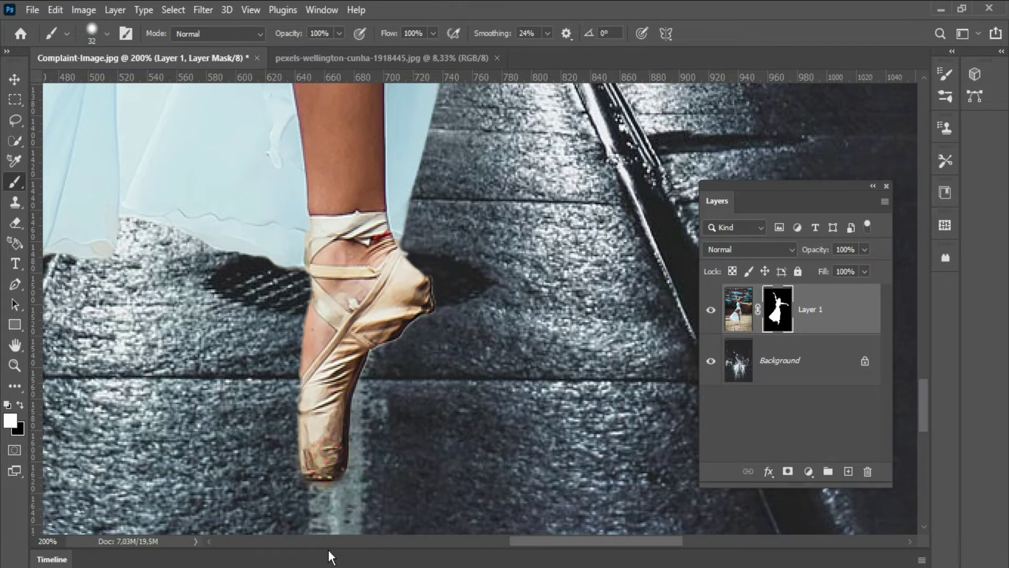
{"action": "key", "text": "ctrl+0"}
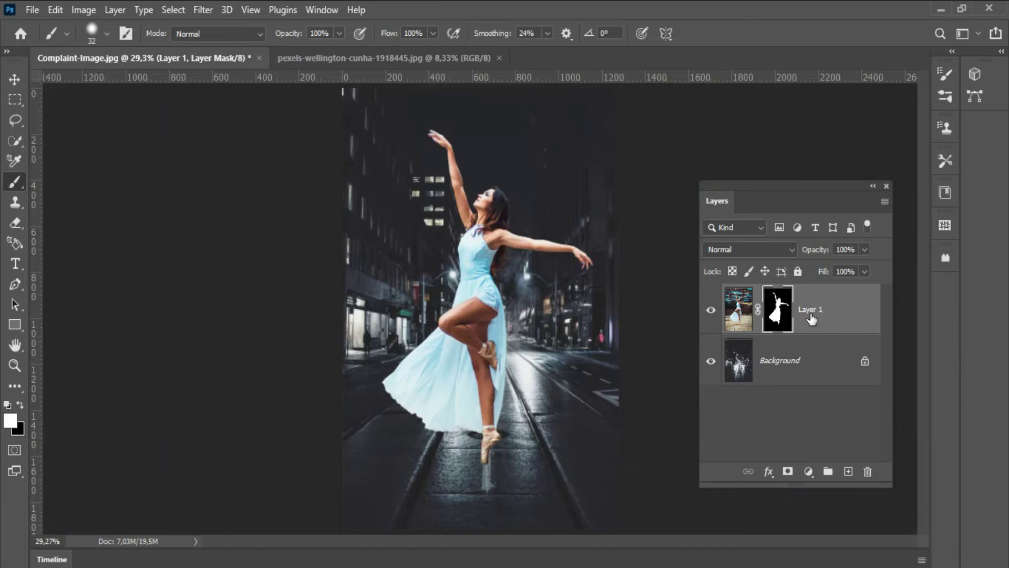
Duplicate the Background layer and start a Tilt-Shift blur on the copy.
{"action": "left_click_drag", "start_coordinate": [818, 359], "coordinate": [849, 471]}
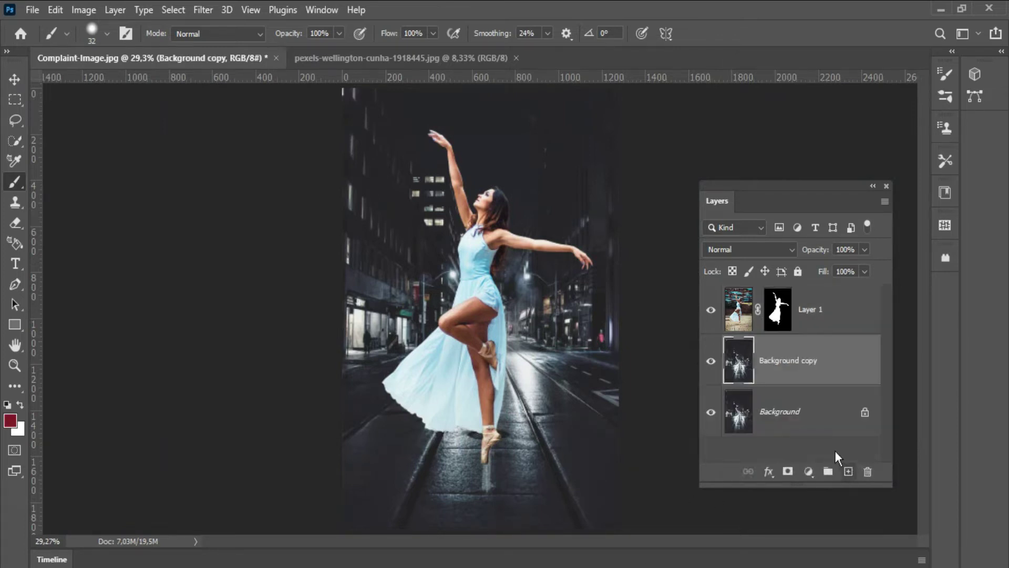
{"action": "left_click", "coordinate": [210, 11]}
{"action": "mouse_move", "coordinate": [303, 227]}
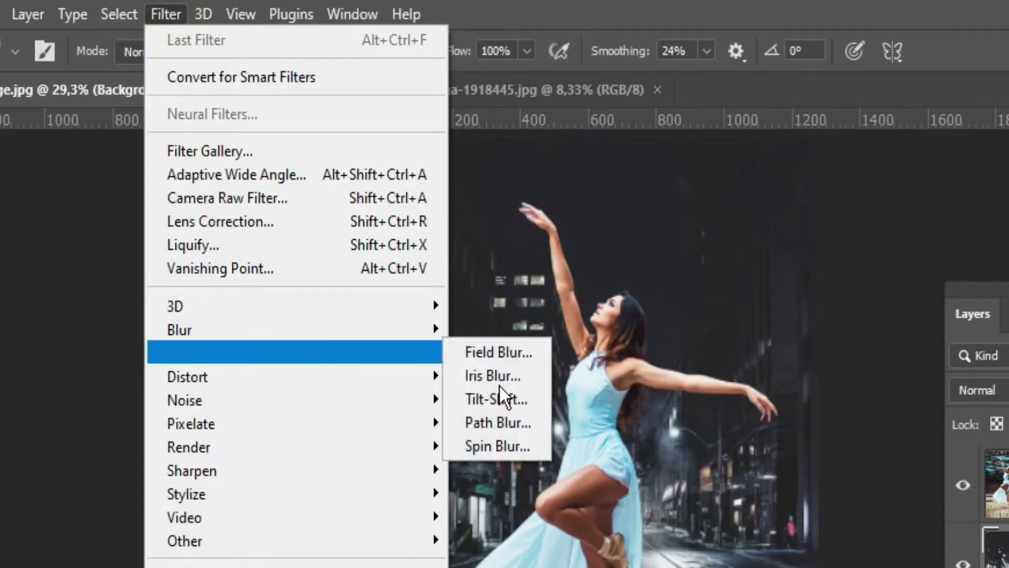
{"action": "left_click", "coordinate": [521, 409]}
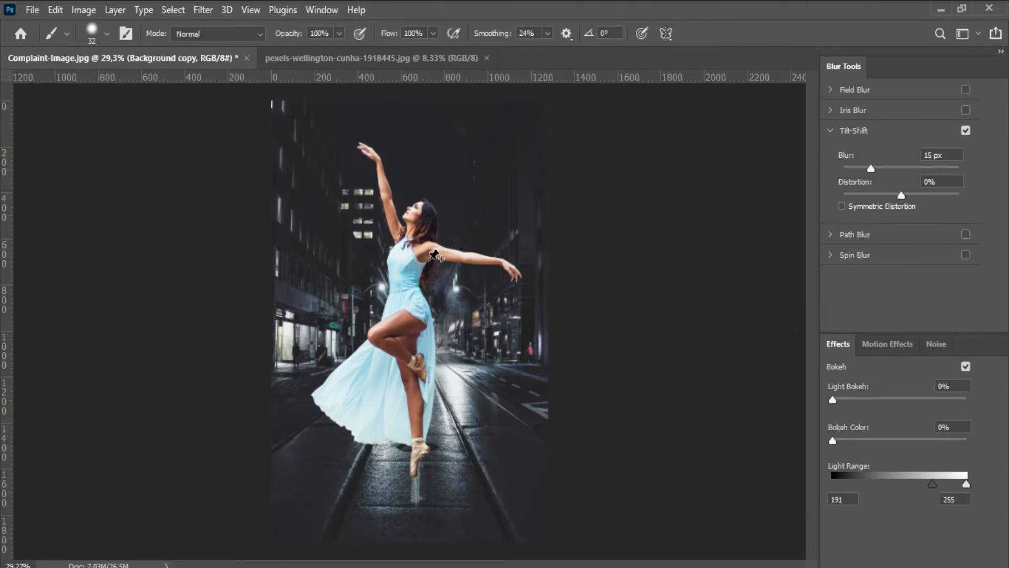
Move the tilt-shift focus band down so that it centres on the dancer's standing foot.
{"action": "left_click_drag", "start_coordinate": [410, 321], "coordinate": [419, 406]}
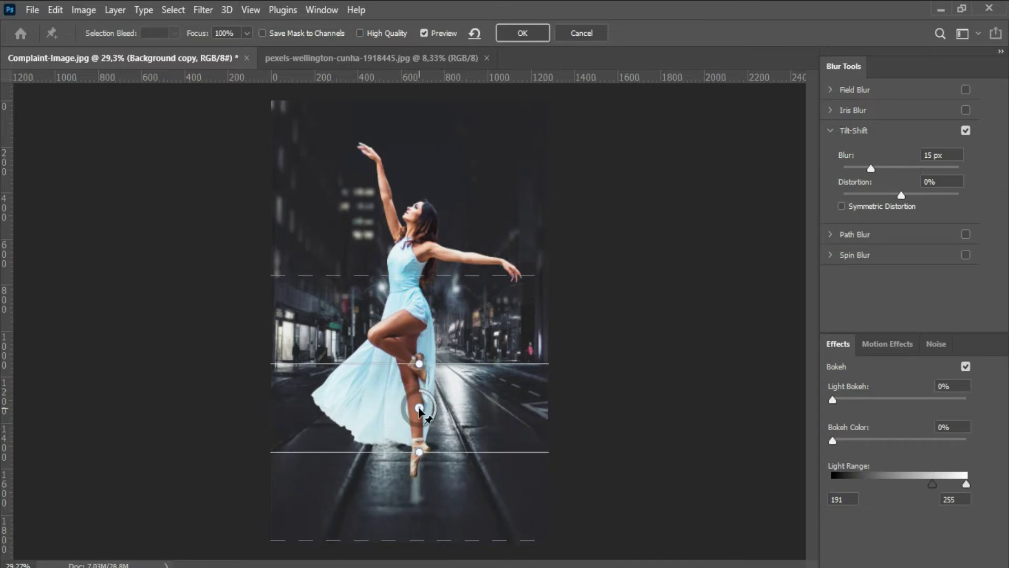
{"action": "left_click", "coordinate": [409, 421]}
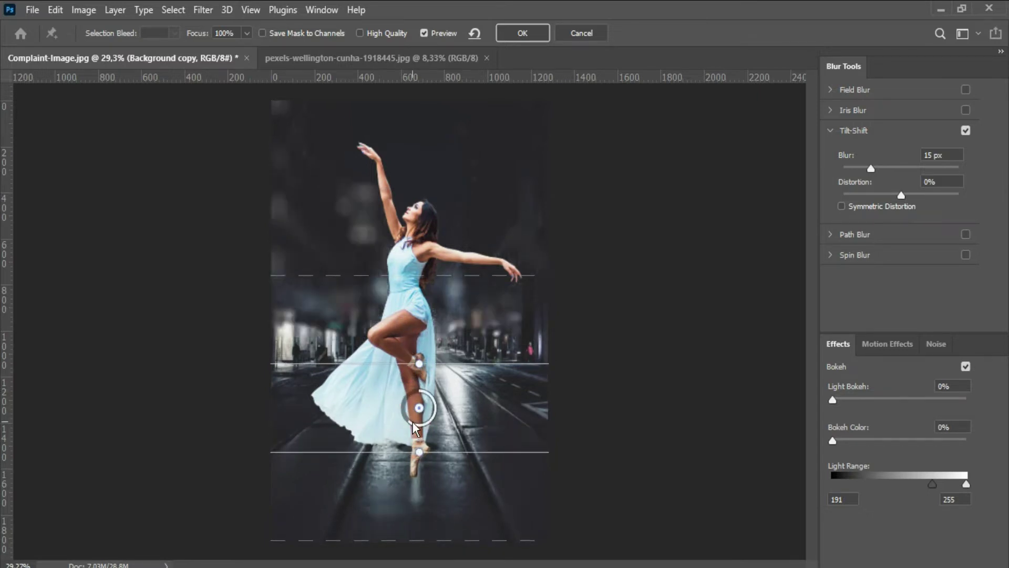
{"action": "left_click_drag", "start_coordinate": [419, 409], "coordinate": [420, 443]}
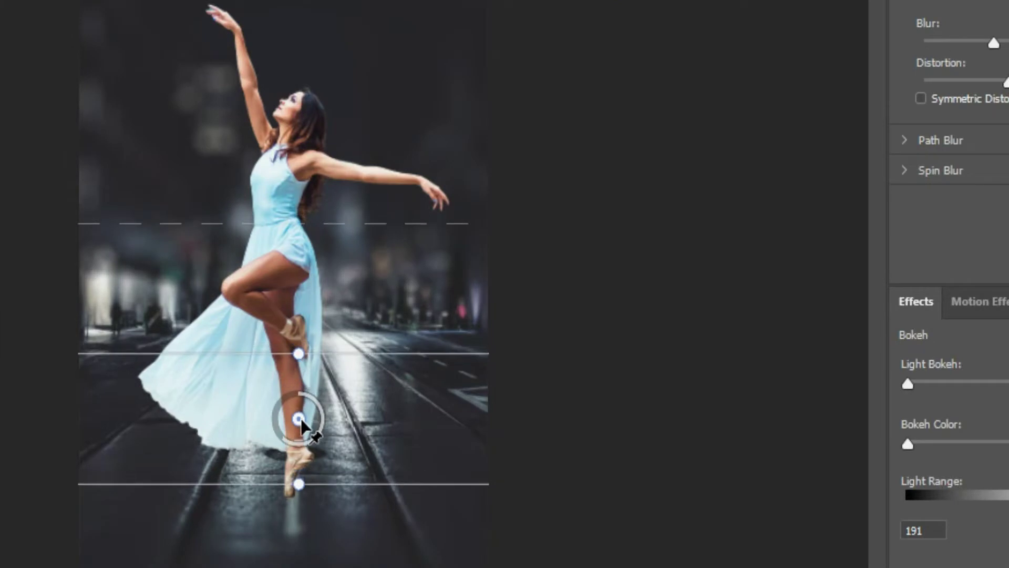
{"action": "left_click_drag", "start_coordinate": [299, 449], "coordinate": [296, 467]}
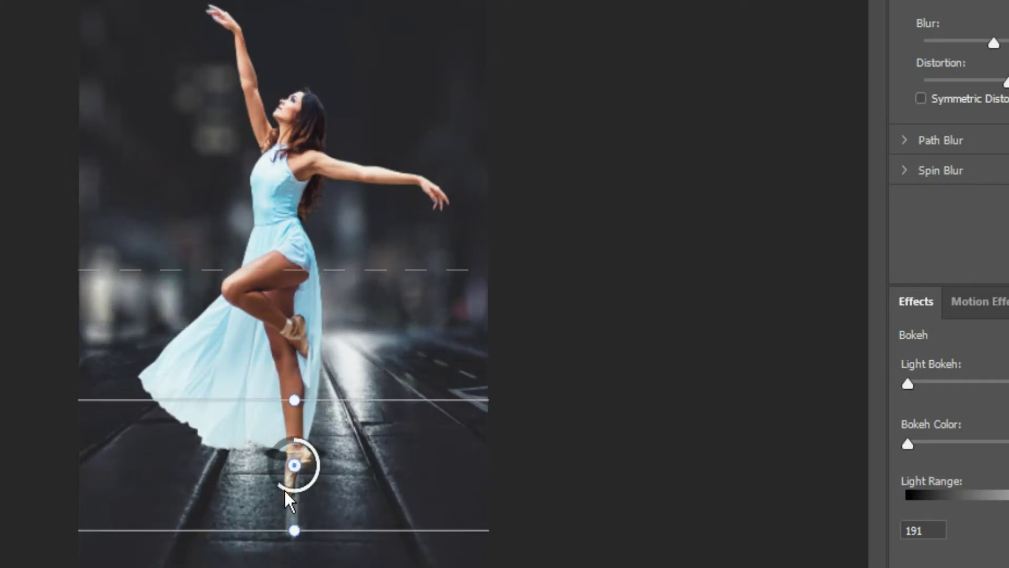
Apply the tilt-shift with 57% distortion and a fine-tuned blur amount, comparing it with the original by toggling the background copy's visibility.
{"action": "left_click_drag", "start_coordinate": [980, 43], "coordinate": [978, 43]}
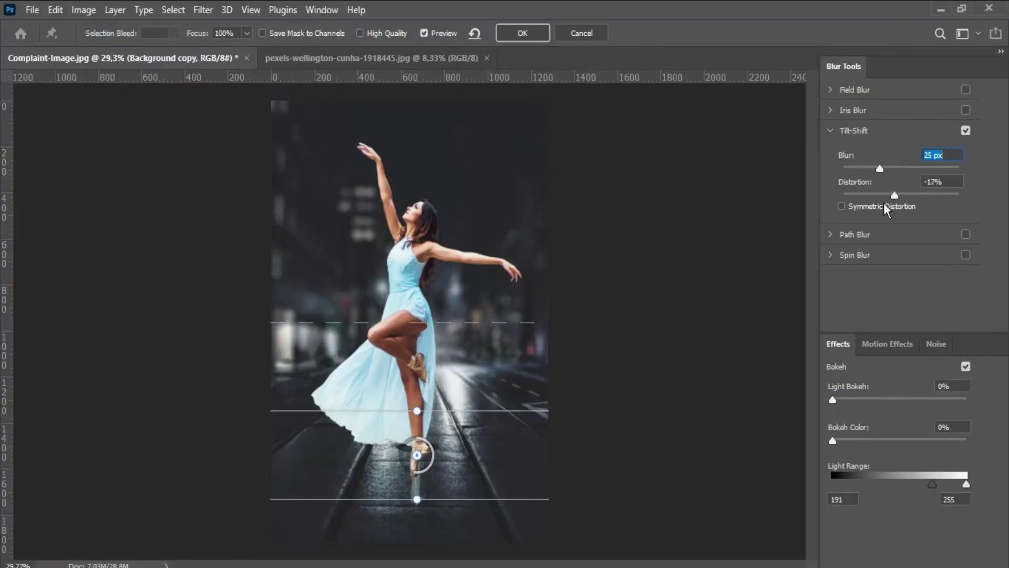
{"action": "left_click_drag", "start_coordinate": [895, 196], "coordinate": [934, 183]}
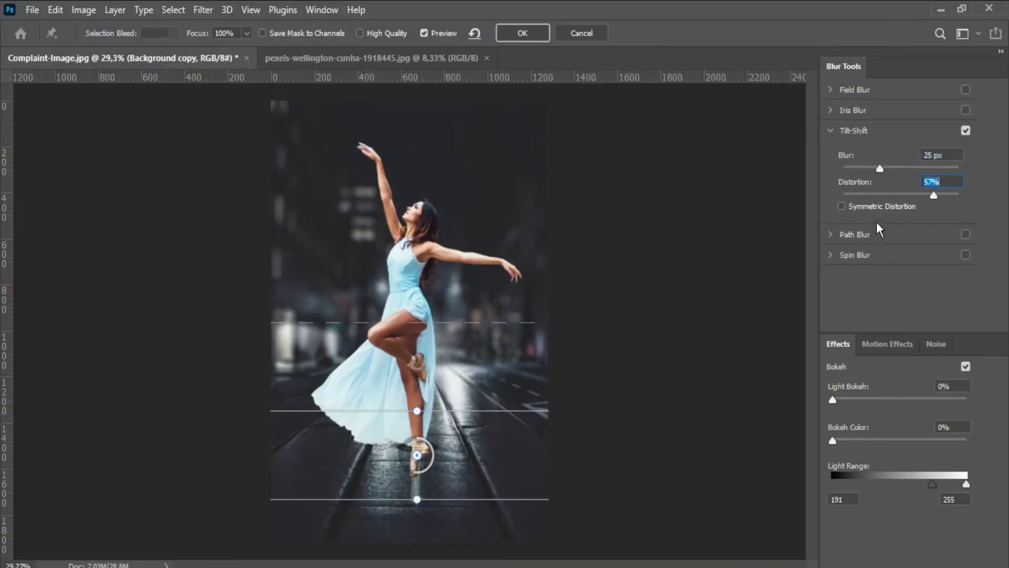
{"action": "left_click", "coordinate": [871, 168]}
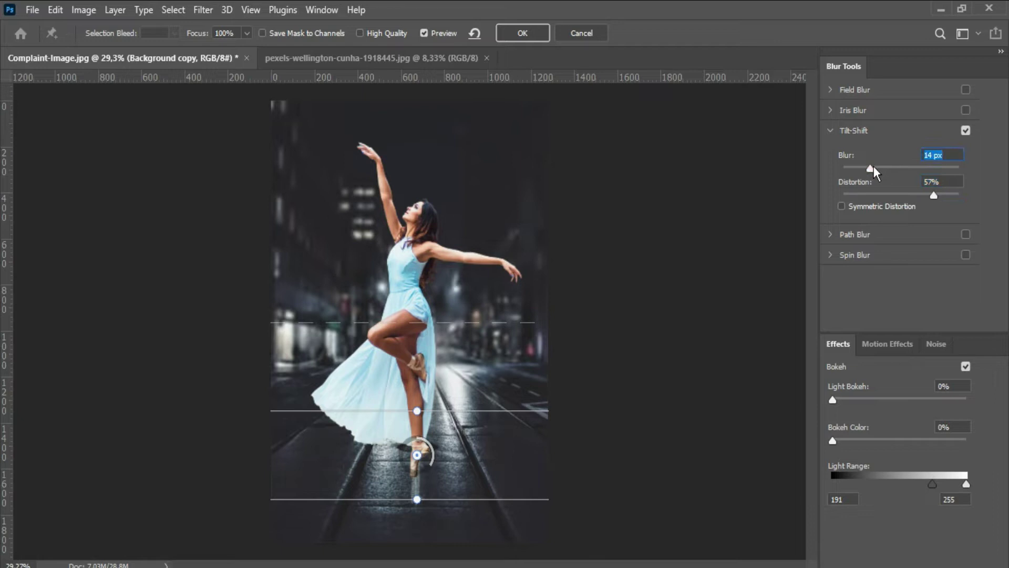
{"action": "left_click_drag", "start_coordinate": [872, 168], "coordinate": [874, 168]}
{"action": "left_click", "coordinate": [538, 32]}
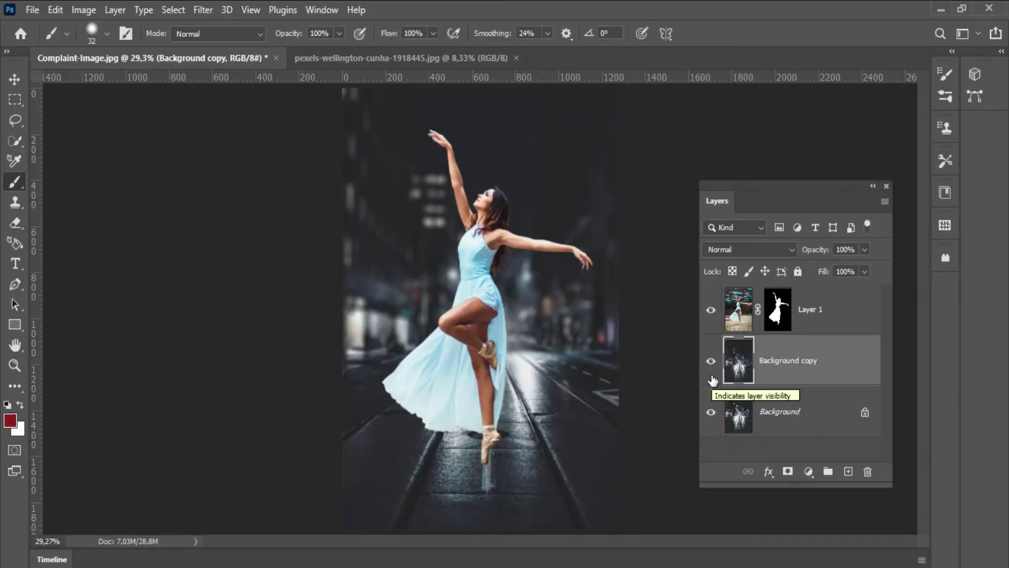
{"action": "left_click", "coordinate": [709, 363]}
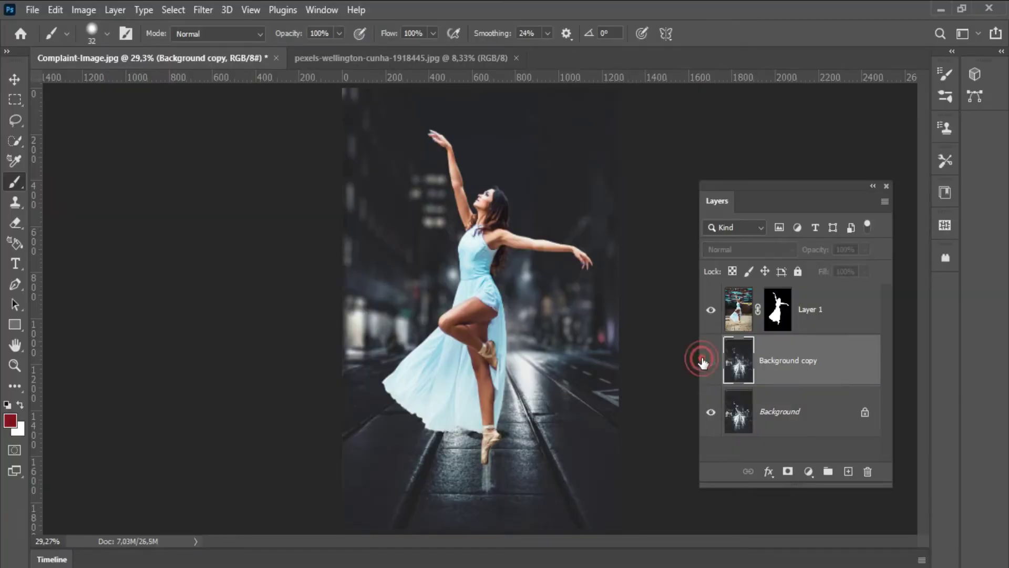
{"action": "left_click", "coordinate": [709, 362]}
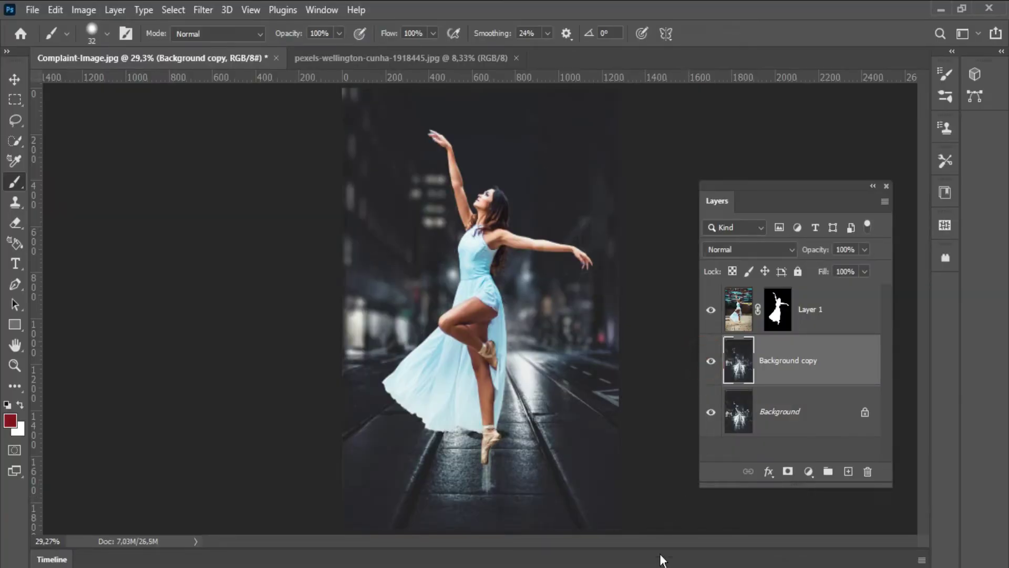
Add a Gradient Map adjustment layer above Layer 1 and open its gradient for editing.
{"action": "left_click", "coordinate": [814, 310]}
{"action": "left_click", "coordinate": [808, 471]}
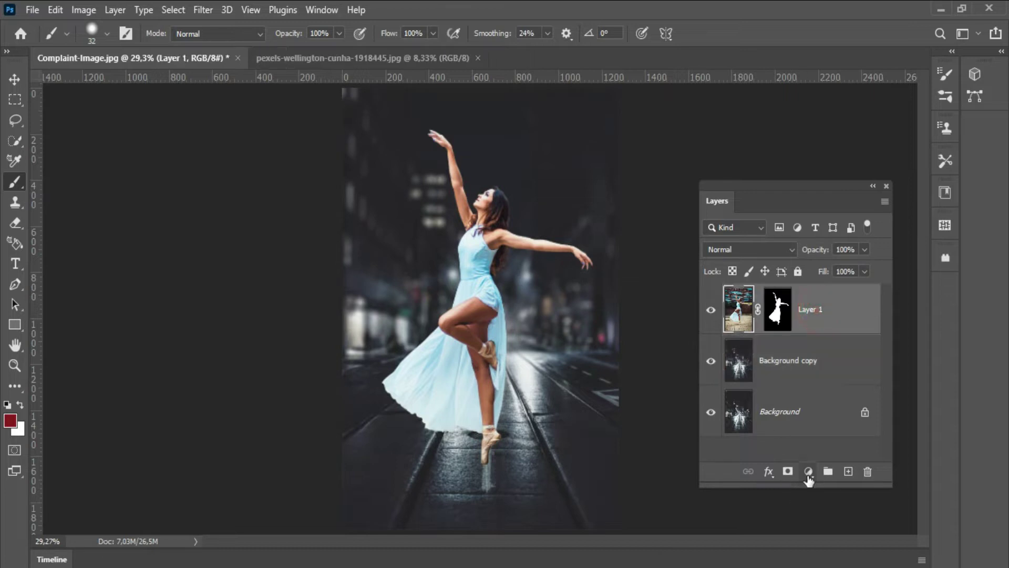
{"action": "left_click", "coordinate": [815, 452]}
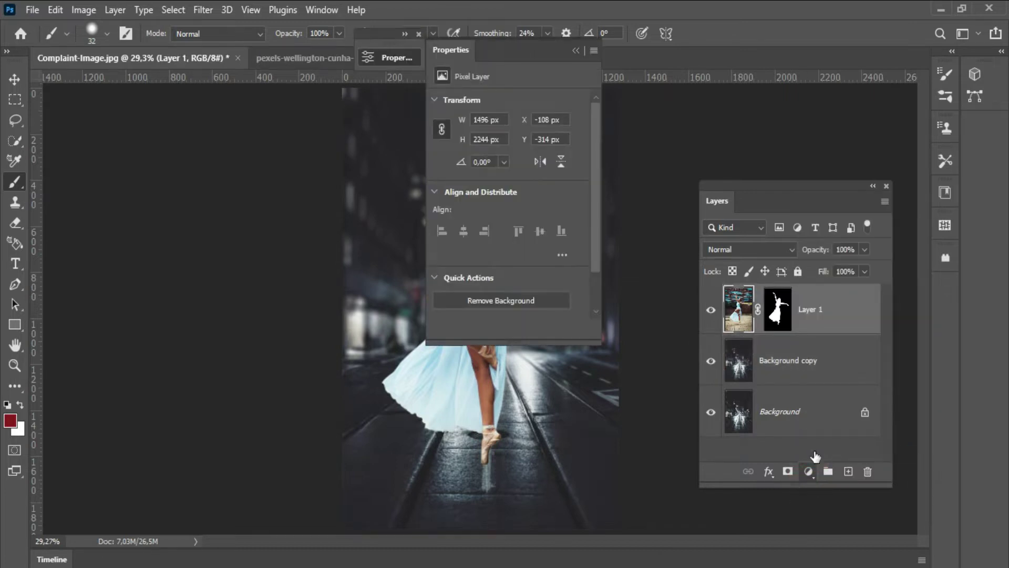
{"action": "left_click", "coordinate": [446, 105]}
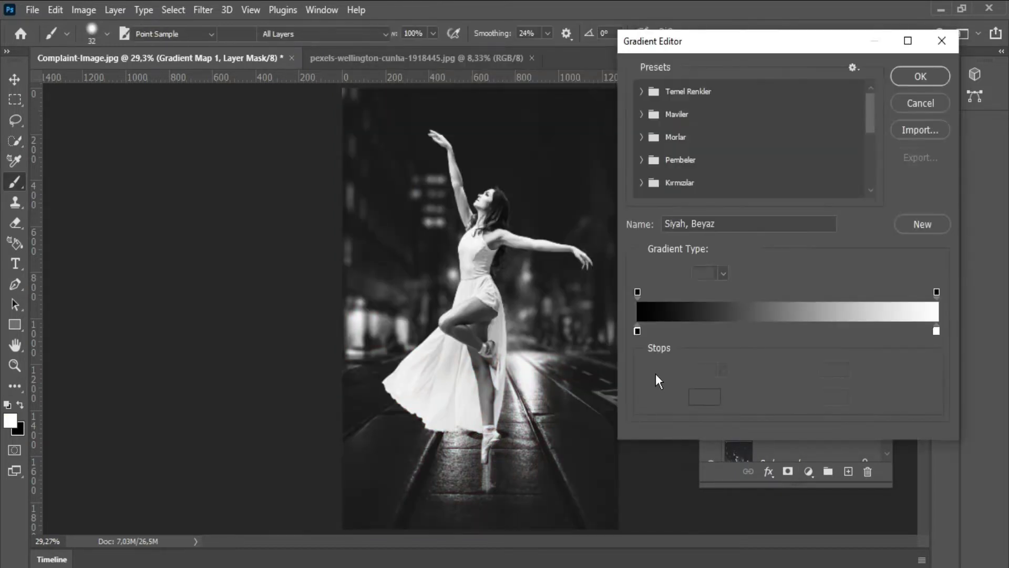
Set the gradient's black starting stop to the dark grey-blue colour #1c1c22.
{"action": "left_click", "coordinate": [638, 330]}
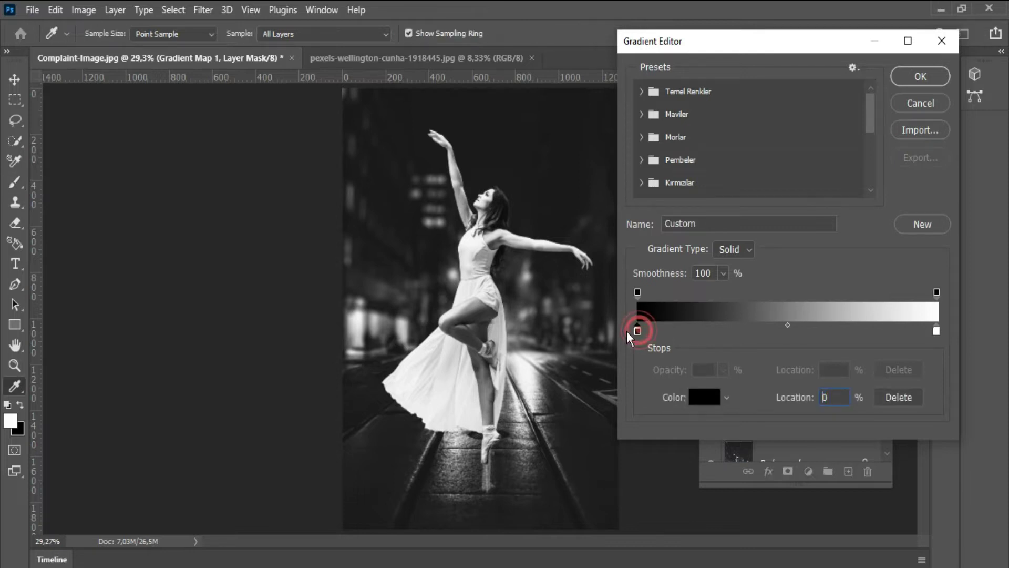
{"action": "left_click", "coordinate": [707, 397]}
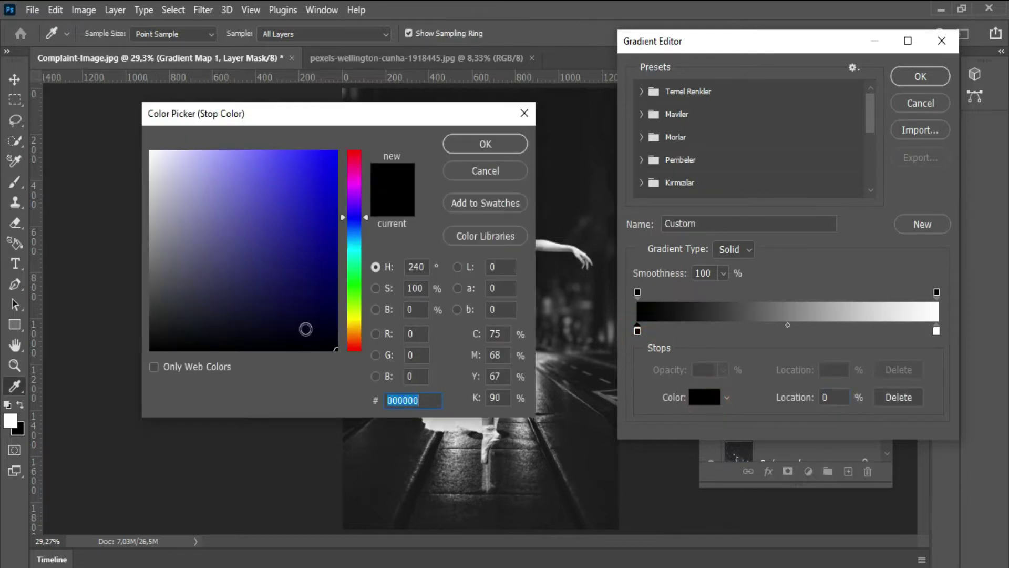
{"action": "left_click", "coordinate": [182, 324]}
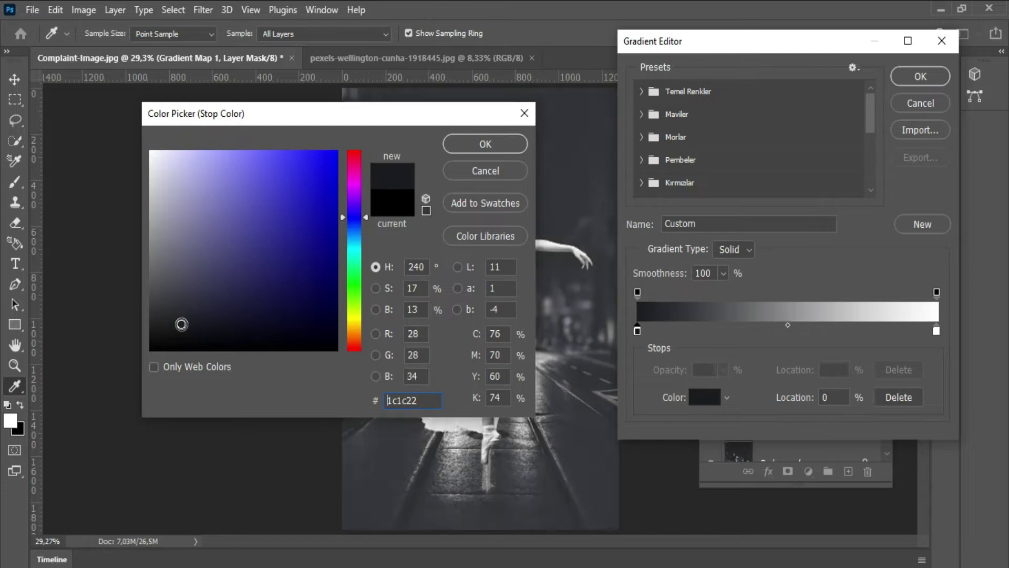
{"action": "left_click", "coordinate": [477, 143]}
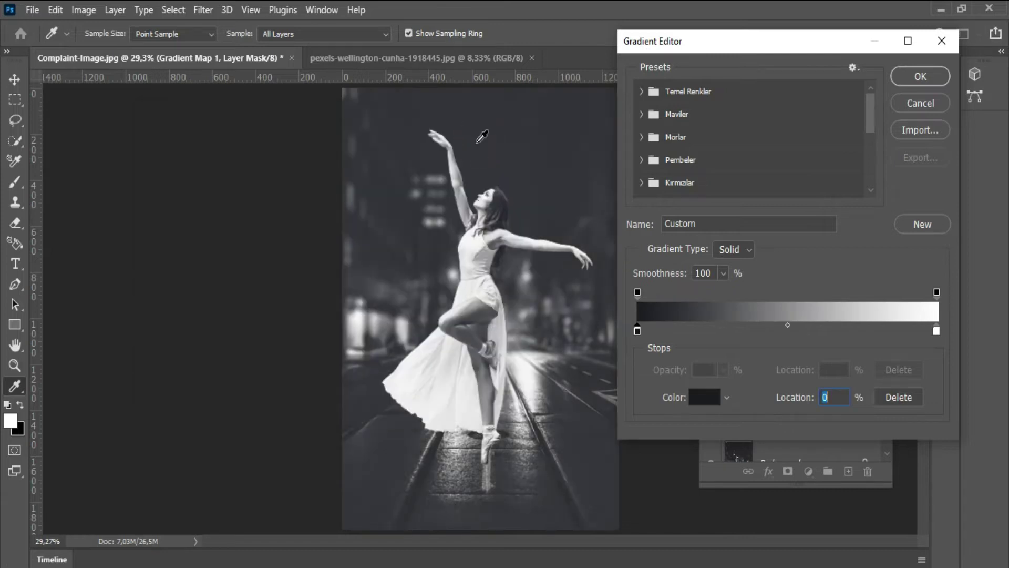
Add a second colour stop at 18% of the gradient and colour it dark navy #161626.
{"action": "left_click", "coordinate": [693, 329]}
{"action": "left_click", "coordinate": [704, 398]}
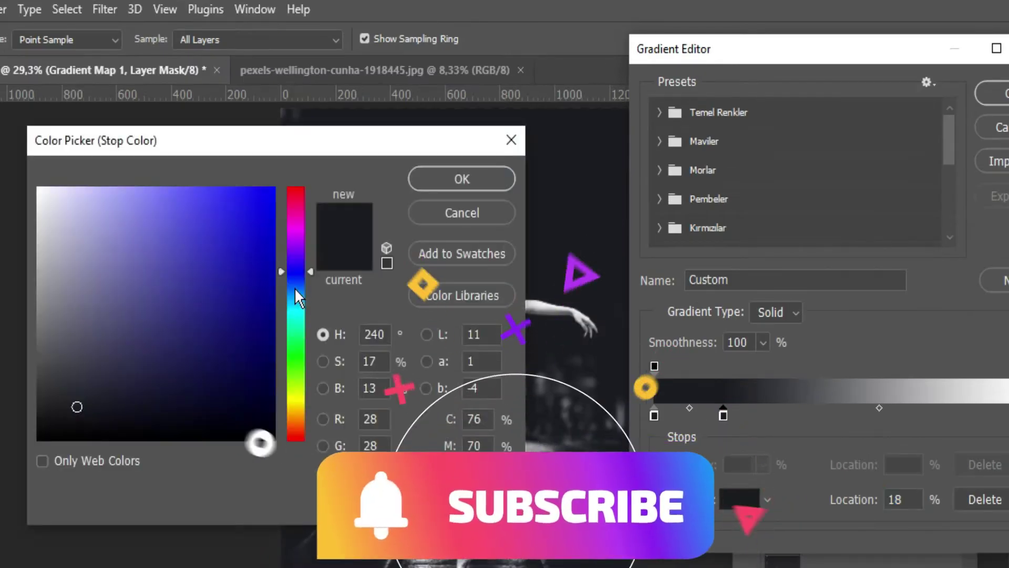
{"action": "left_click", "coordinate": [115, 392]}
{"action": "left_click", "coordinate": [137, 403]}
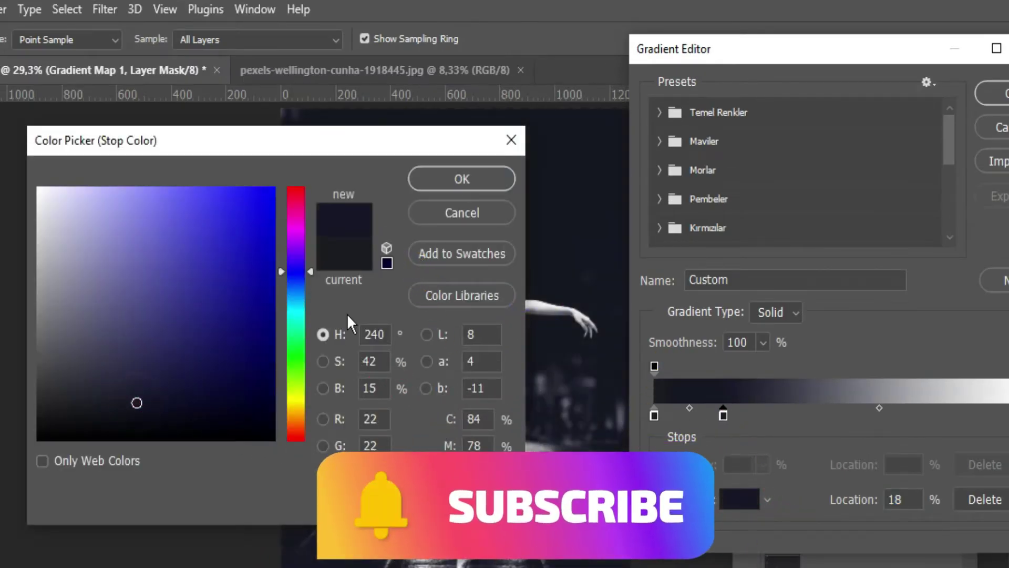
{"action": "left_click", "coordinate": [437, 181]}
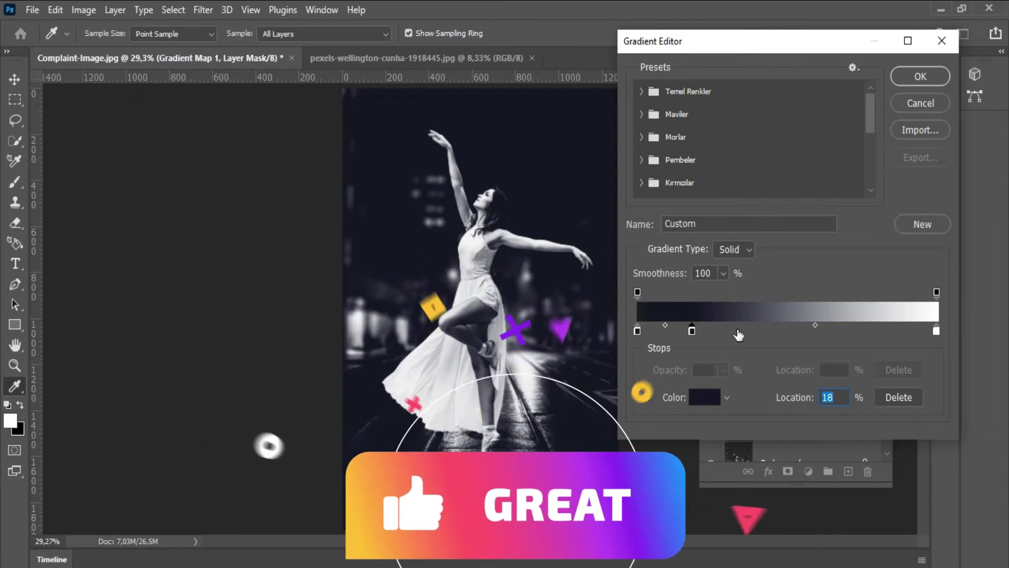
Add a third stop about a third of the way along the gradient, colour it #1c1c30 and apply the gradient.
{"action": "left_click", "coordinate": [737, 330]}
{"action": "left_click", "coordinate": [704, 397]}
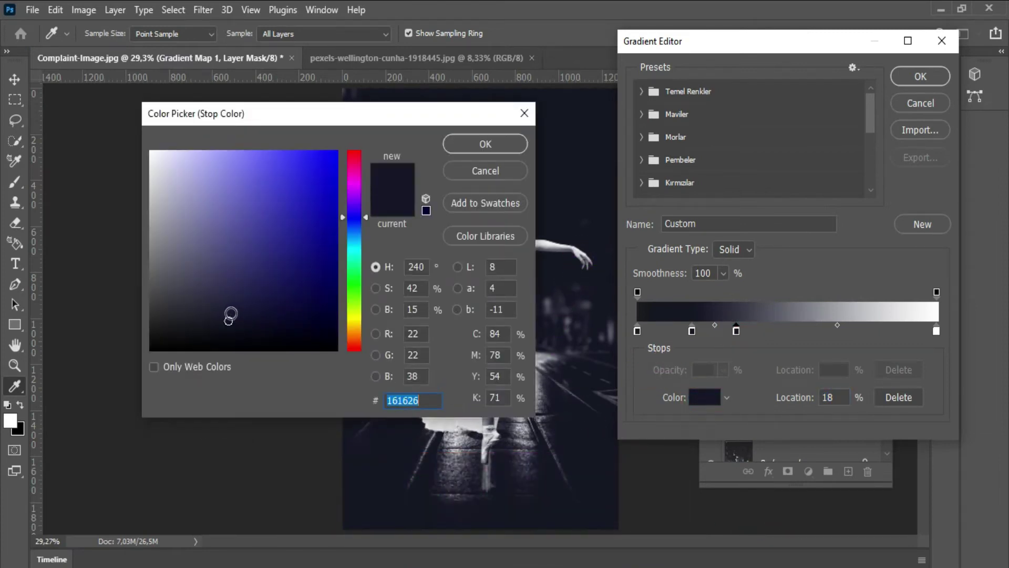
{"action": "left_click", "coordinate": [228, 313]}
{"action": "left_click", "coordinate": [485, 144]}
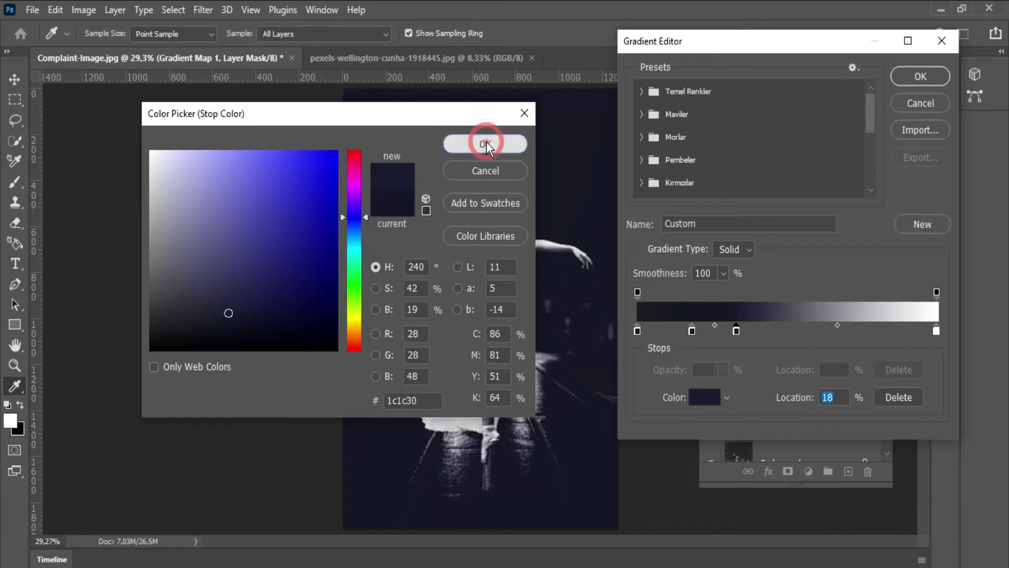
{"action": "left_click", "coordinate": [930, 74]}
{"action": "left_click", "coordinate": [787, 39]}
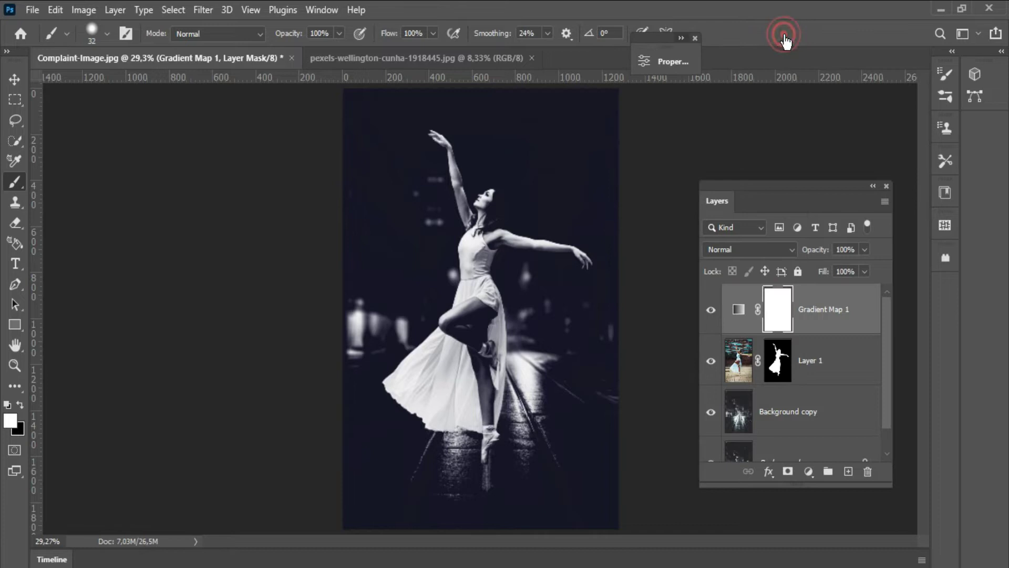
Clip the gradient map to Layer 1 and lower its opacity to 38%, comparing the result by toggling its visibility.
{"action": "right_click", "coordinate": [878, 319]}
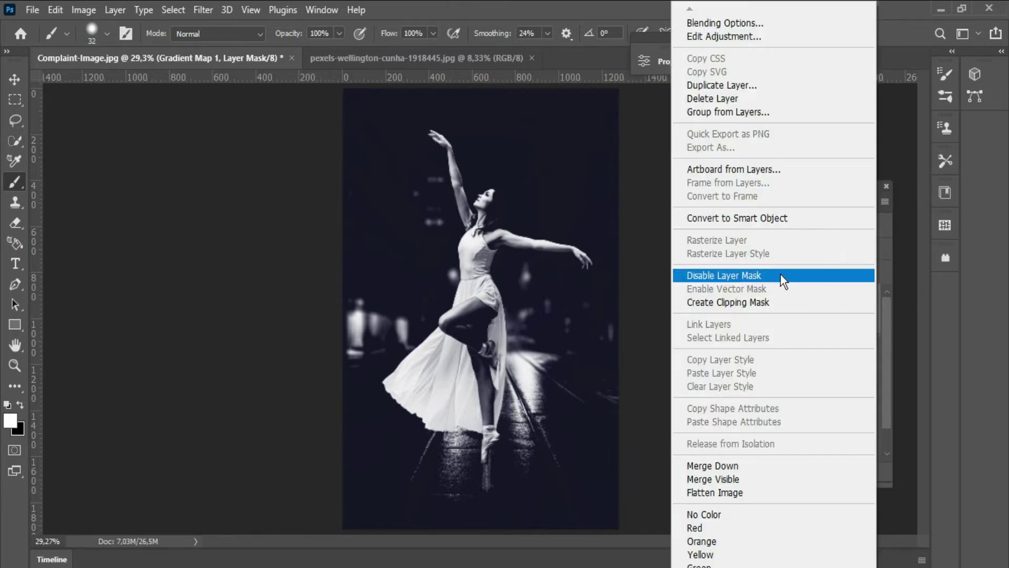
{"action": "left_click", "coordinate": [768, 302]}
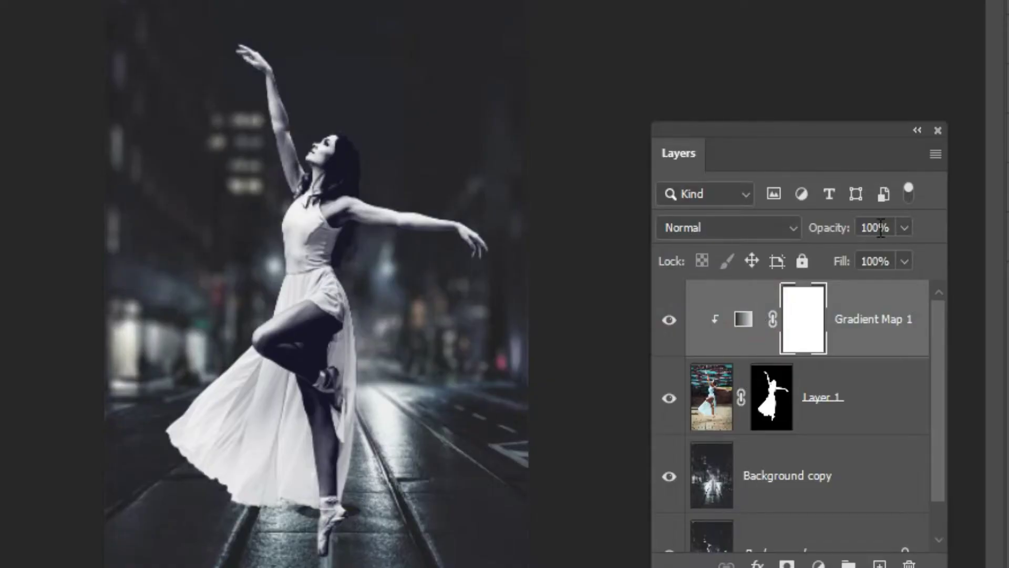
{"action": "key", "text": "Return"}
{"action": "left_click", "coordinate": [669, 319]}
{"action": "left_click", "coordinate": [669, 319]}
{"action": "left_click_drag", "start_coordinate": [836, 228], "coordinate": [845, 229]}
{"action": "key", "text": "Return"}
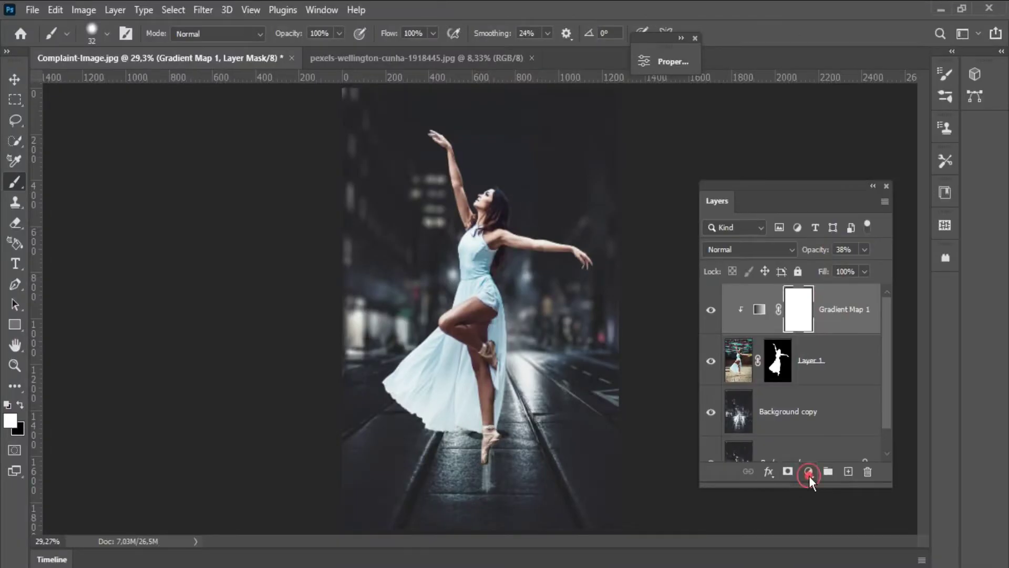
Add a Brightness/Contrast adjustment clipped to Layer 1, fine-tune the brightness and raise the contrast, toggling its visibility to compare.
{"action": "left_click", "coordinate": [809, 472]}
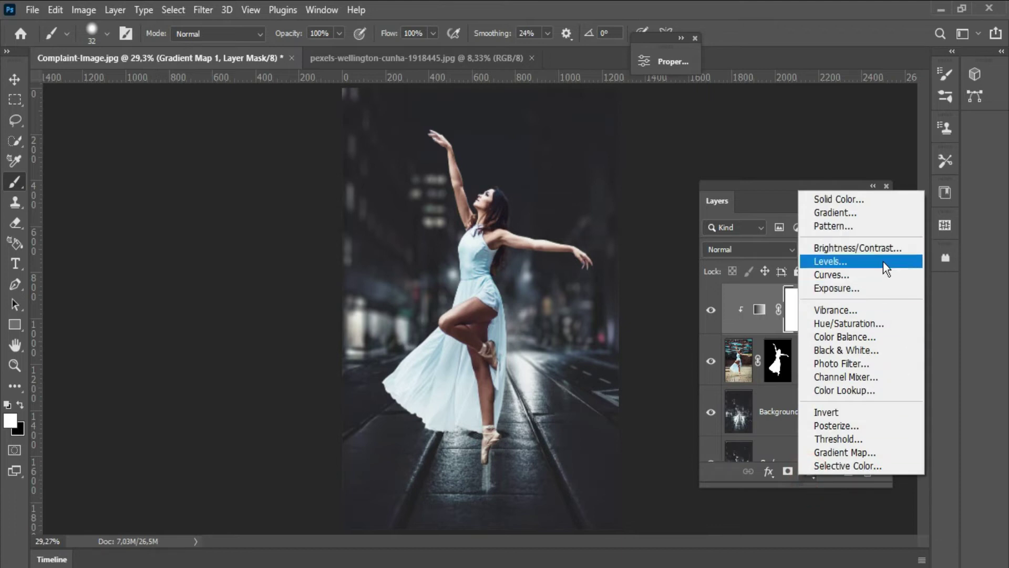
{"action": "left_click", "coordinate": [888, 245]}
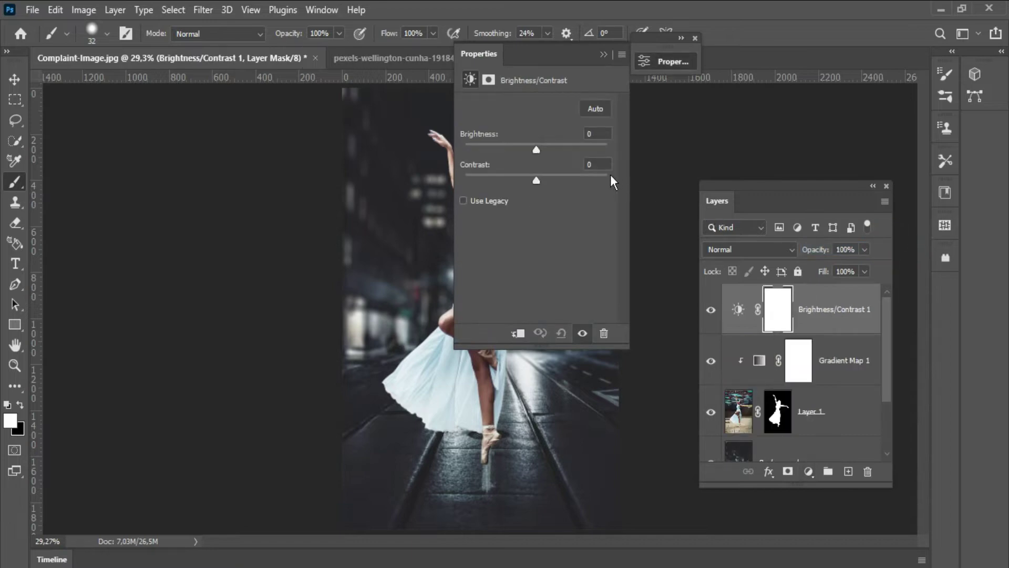
{"action": "left_click_drag", "start_coordinate": [570, 78], "coordinate": [678, 92]}
{"action": "left_click_drag", "start_coordinate": [647, 161], "coordinate": [651, 163]}
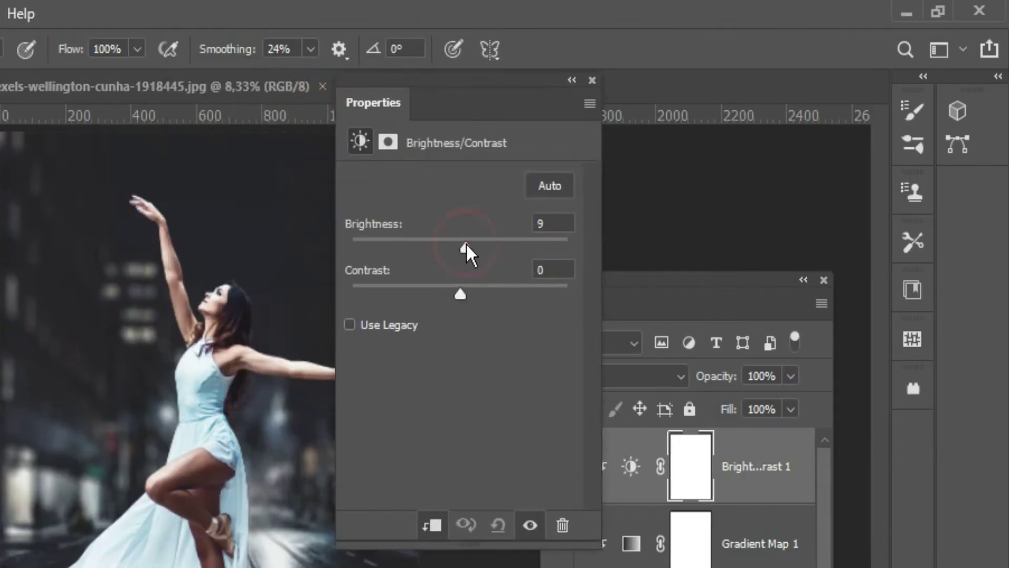
{"action": "left_click_drag", "start_coordinate": [467, 252], "coordinate": [455, 248]}
{"action": "left_click_drag", "start_coordinate": [463, 294], "coordinate": [505, 299]}
{"action": "left_click", "coordinate": [572, 80]}
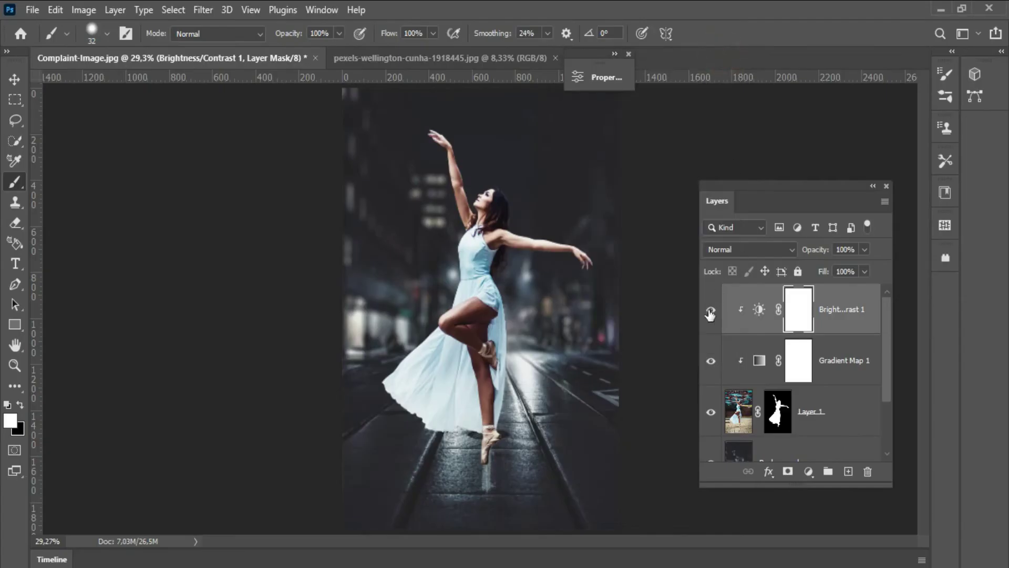
{"action": "left_click", "coordinate": [710, 311]}
{"action": "left_click", "coordinate": [710, 312]}
Create a new empty layer directly above the Background copy layer.
{"action": "left_click", "coordinate": [847, 399]}
{"action": "left_click_drag", "start_coordinate": [893, 391], "coordinate": [891, 415]}
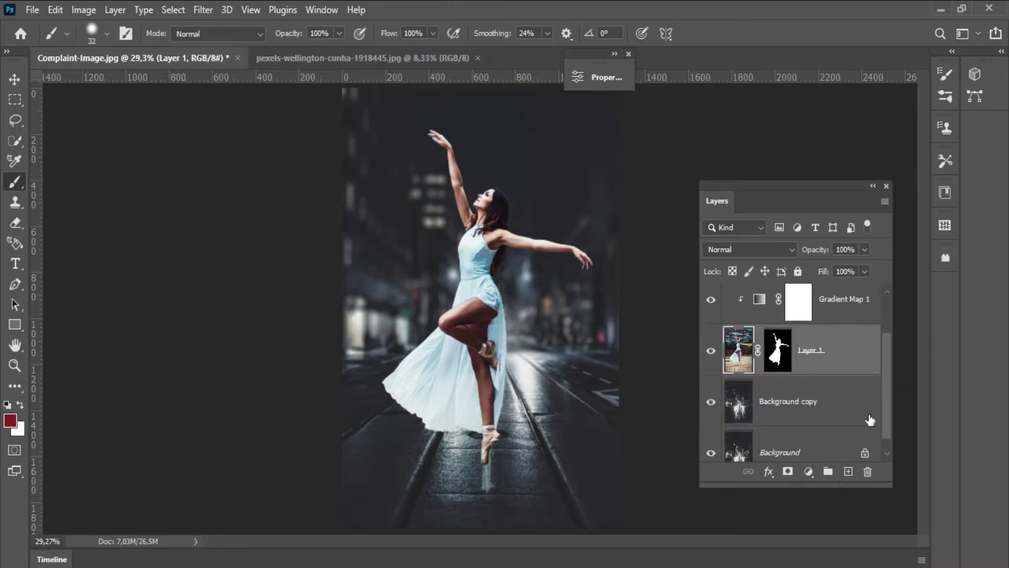
{"action": "left_click", "coordinate": [845, 391]}
{"action": "left_click", "coordinate": [847, 472]}
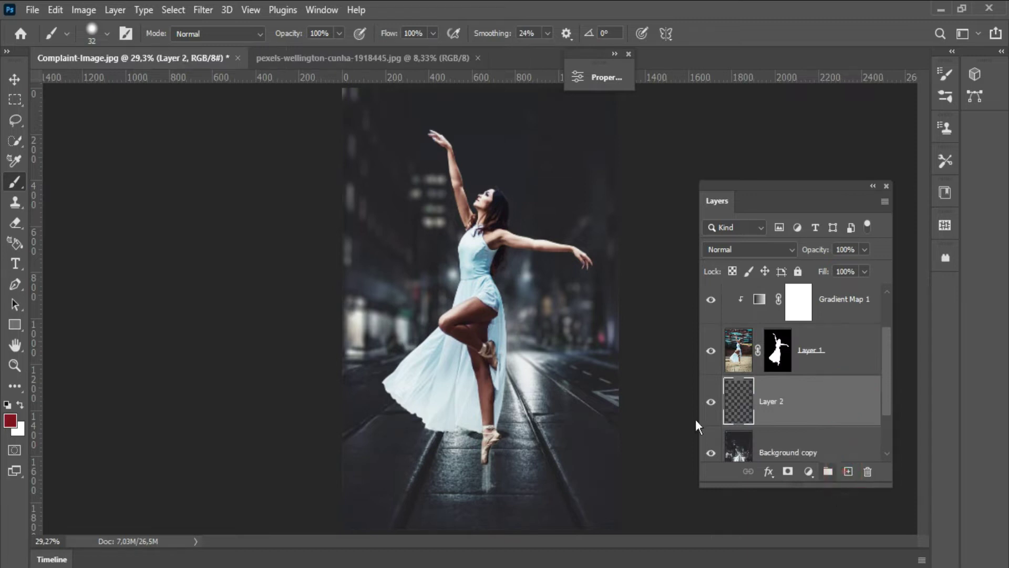
Set up a white fog brush using Sampled Brush 44 15 with the brush opacity at 26%.
{"action": "right_click", "coordinate": [450, 258]}
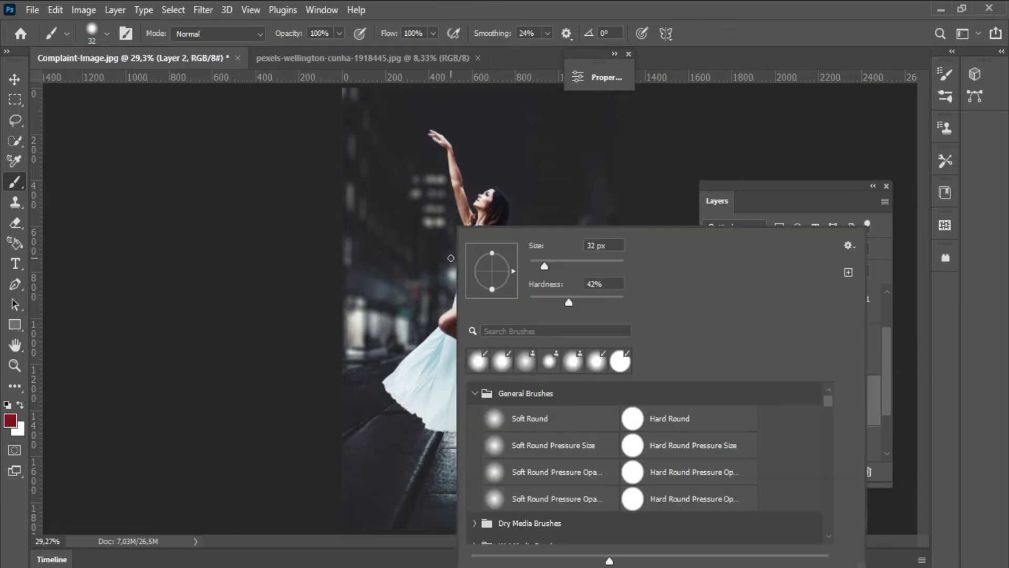
{"action": "left_click_drag", "start_coordinate": [825, 400], "coordinate": [837, 462]}
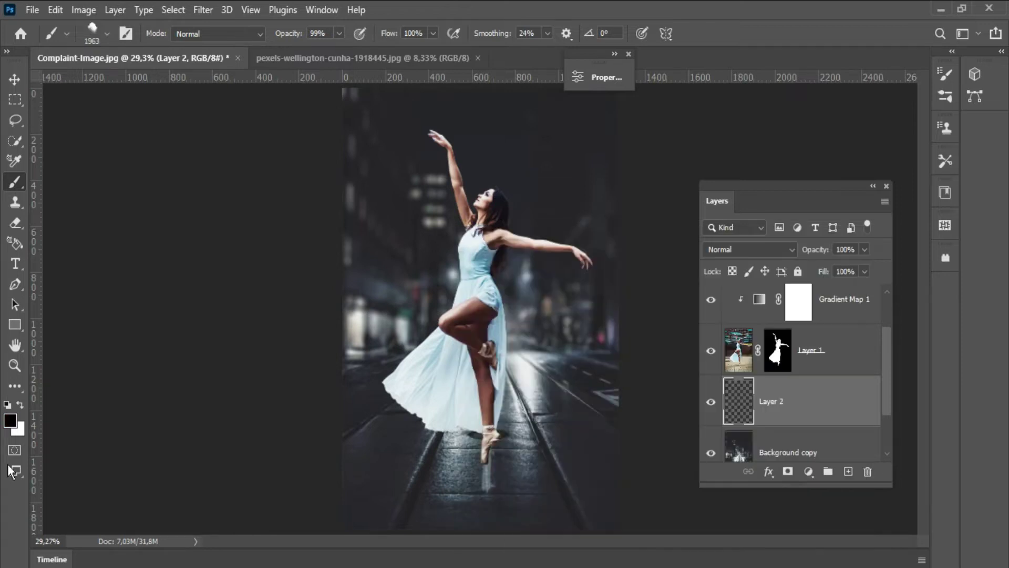
{"action": "key", "text": "x"}
{"action": "left_click_drag", "start_coordinate": [294, 33], "coordinate": [246, 29]}
{"action": "right_click", "coordinate": [528, 227]}
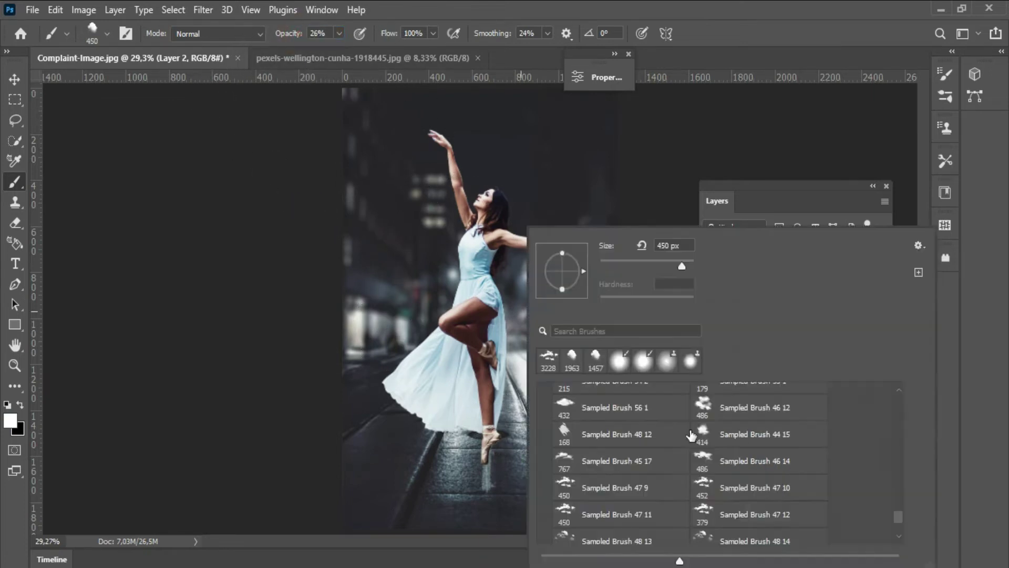
{"action": "double_click", "coordinate": [714, 432]}
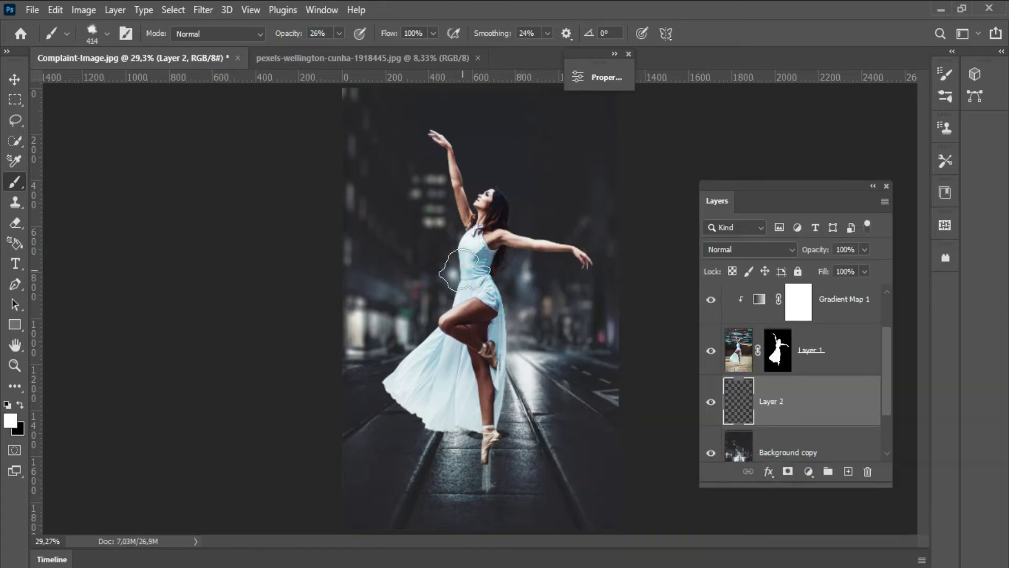
Enlarge the brush to 1418 px and stamp fog behind the dancer on Layer 2, undoing the surplus stamp.
{"action": "mouse_move", "coordinate": [484, 271]}
{"action": "left_mouse_down"}
{"action": "mouse_move", "coordinate": [498, 367]}
{"action": "mouse_move", "coordinate": [486, 410]}
{"action": "mouse_move", "coordinate": [506, 281]}
{"action": "mouse_move", "coordinate": [414, 309]}
{"action": "left_mouse_up"}
{"action": "left_click", "coordinate": [403, 307]}
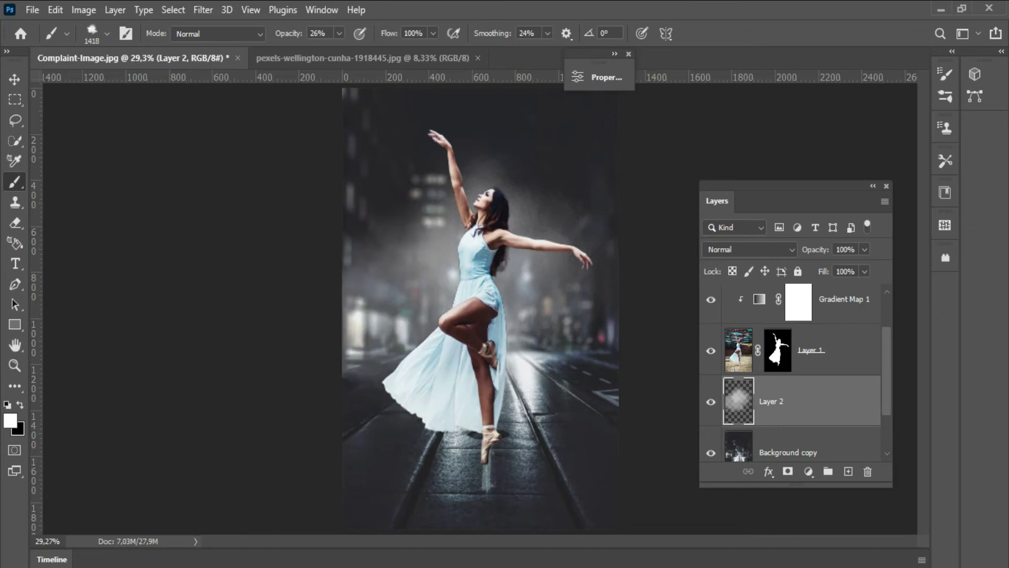
{"action": "key", "text": "ctrl+z"}
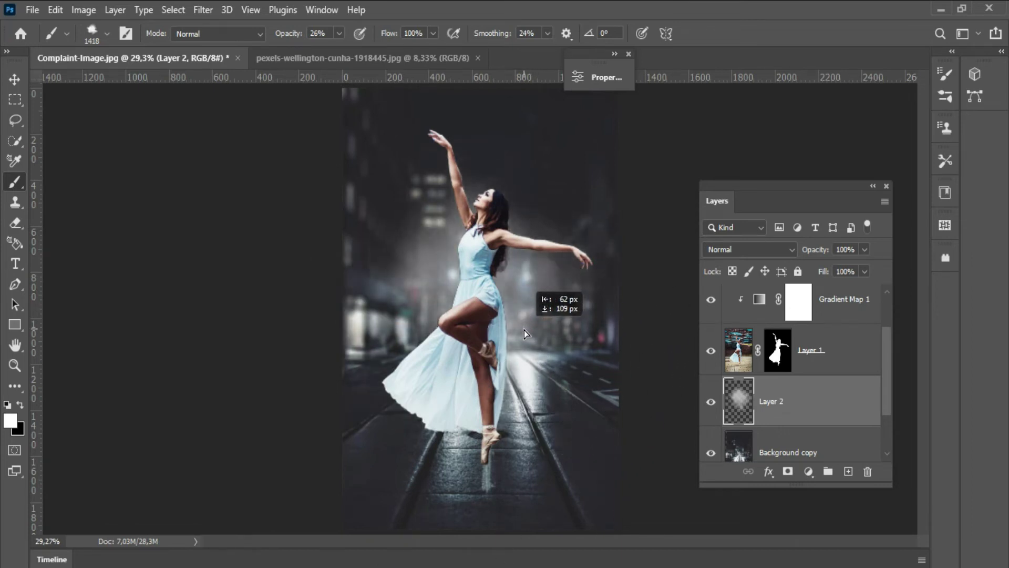
Create a new layer above the fog and set up a soft round brush at 143 px, 8% hardness and 25% opacity.
{"action": "left_click", "coordinate": [848, 471]}
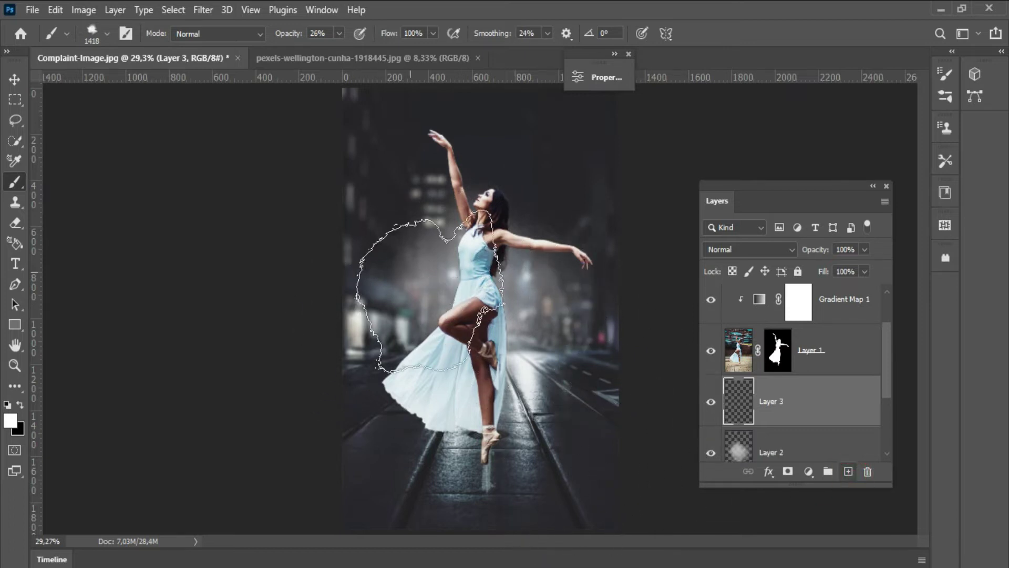
{"action": "right_click", "coordinate": [417, 273]}
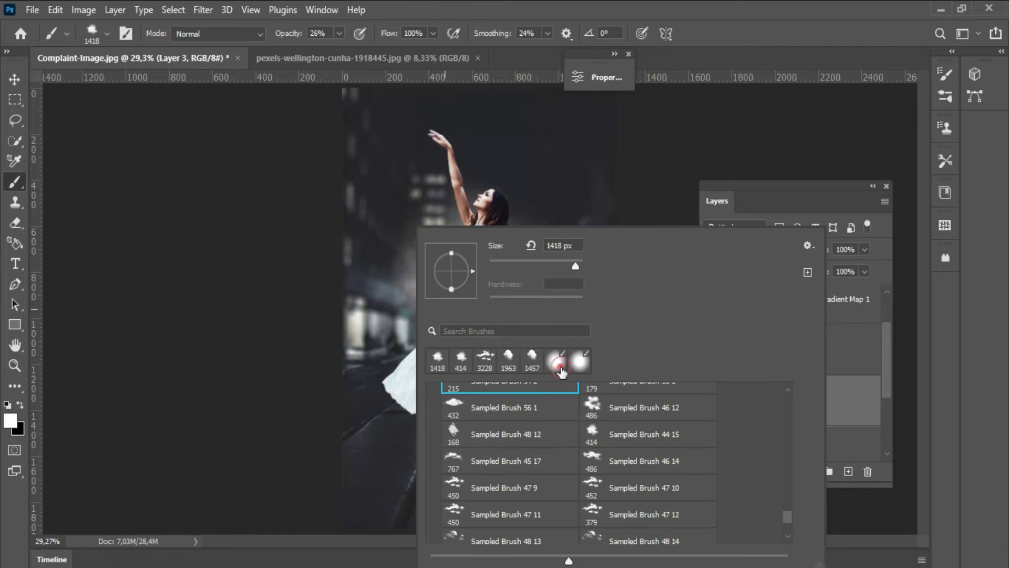
{"action": "left_click", "coordinate": [557, 363]}
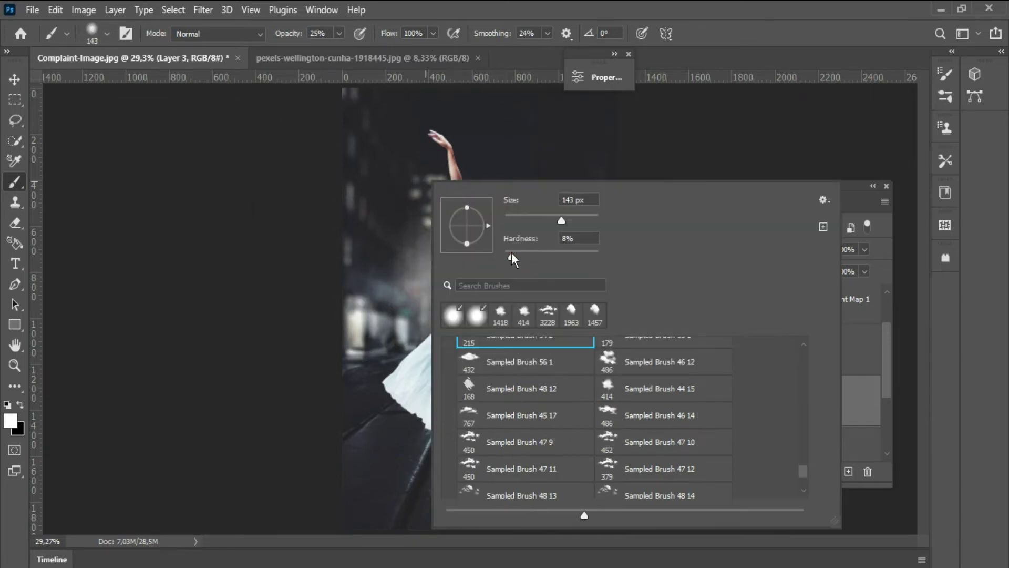
{"action": "key", "text": "Tab"}
{"action": "key", "text": "Return"}
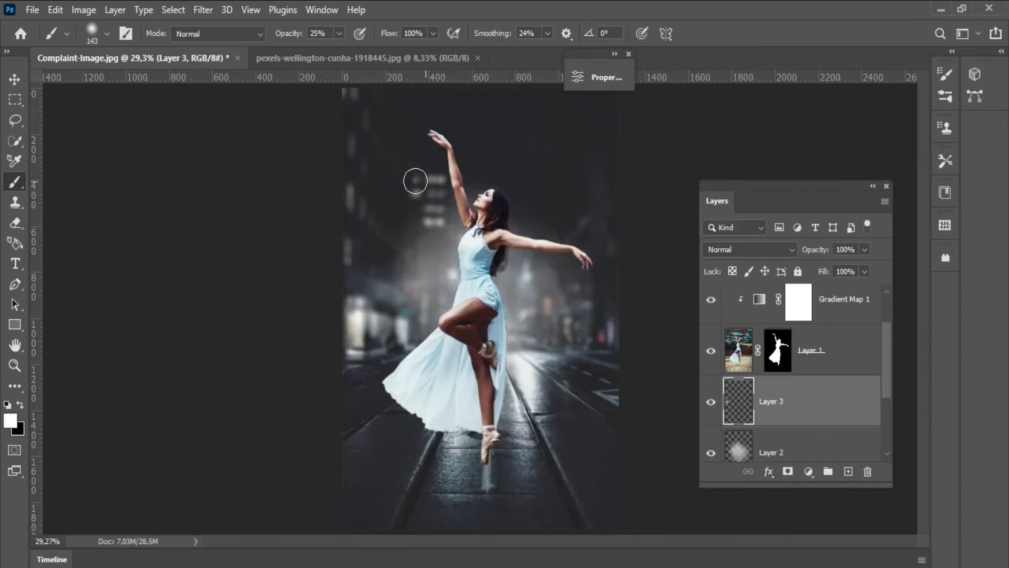
Dab soft white glows over the background lights along both sides of the street on Layer 3, toggling its visibility to compare.
{"action": "left_click", "coordinate": [615, 247]}
{"action": "left_click", "coordinate": [353, 325]}
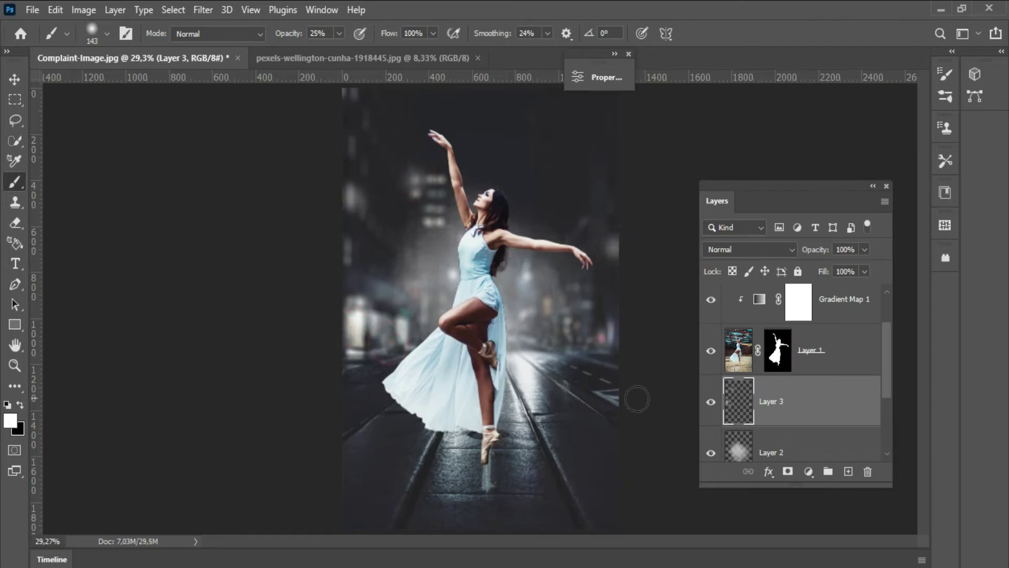
{"action": "left_click", "coordinate": [710, 403]}
Duplicate the masked dancer layer, Layer 1.
{"action": "left_click", "coordinate": [854, 363]}
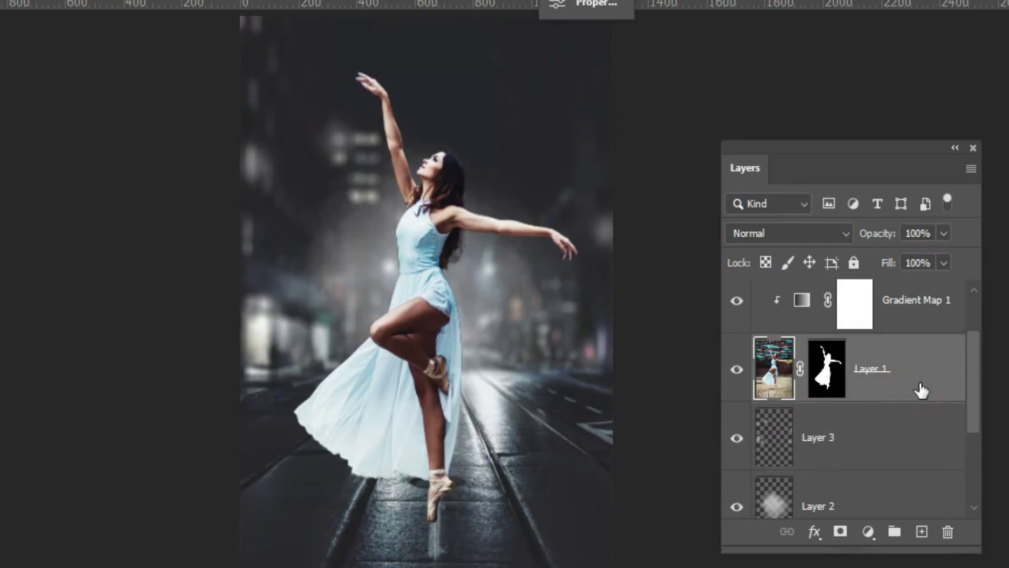
{"action": "left_click_drag", "start_coordinate": [929, 385], "coordinate": [921, 531]}
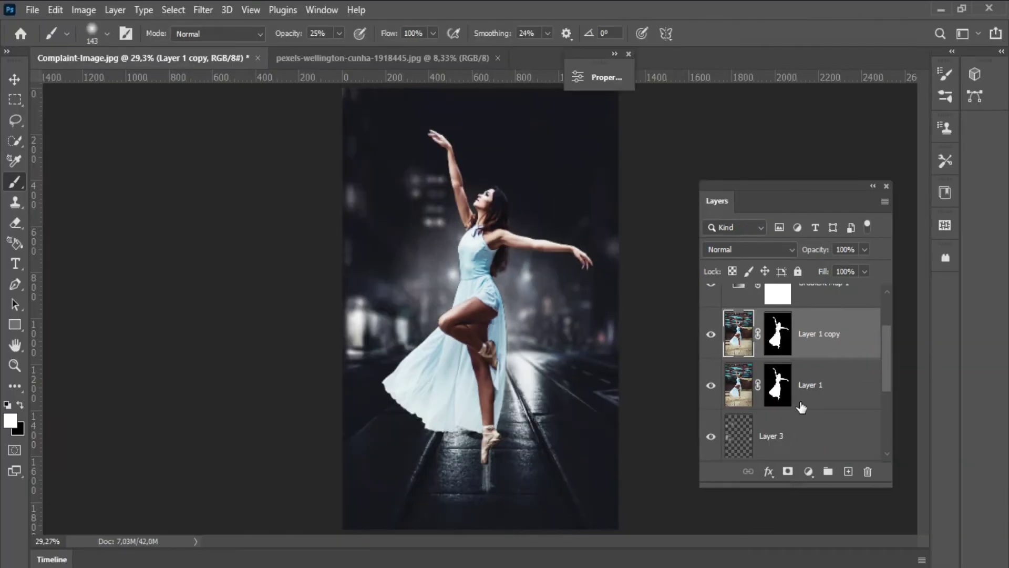
Make a fresh duplicate of Layer 1, apply the copy's layer mask and place the copy beneath Layer 1.
{"action": "key", "text": "ctrl+z"}
{"action": "left_click_drag", "start_coordinate": [808, 343], "coordinate": [848, 471]}
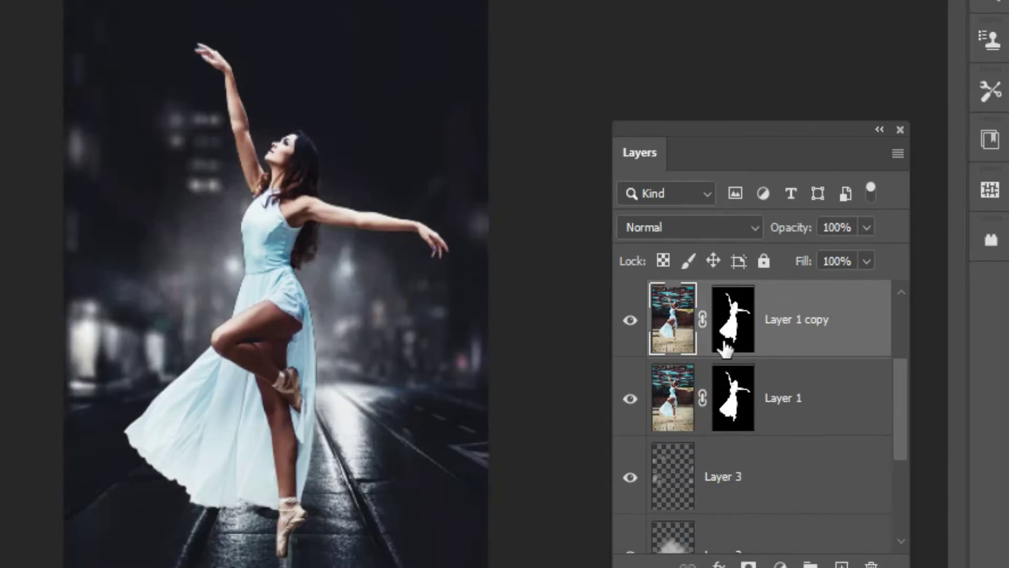
{"action": "right_click", "coordinate": [737, 334]}
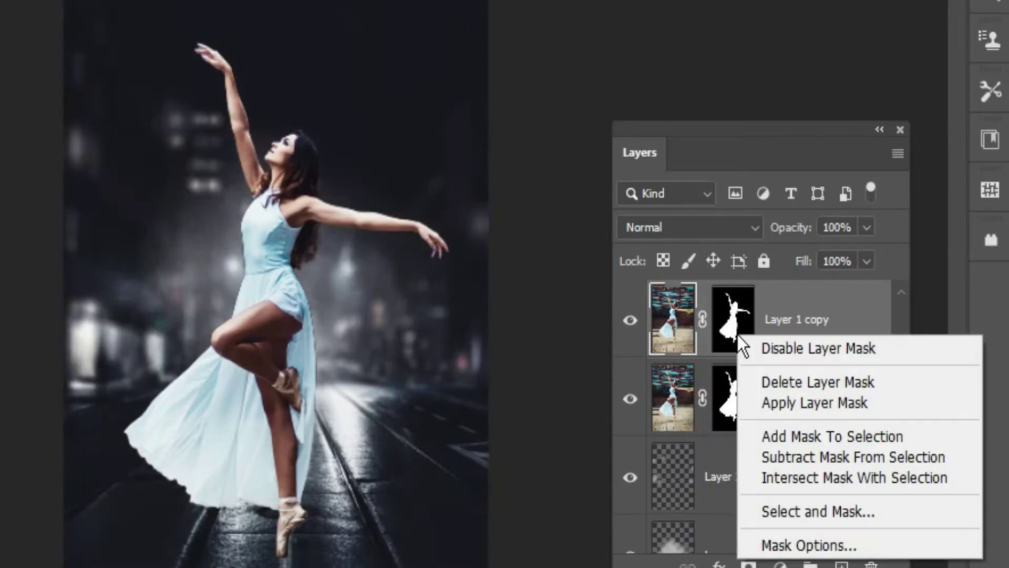
{"action": "left_click", "coordinate": [794, 404]}
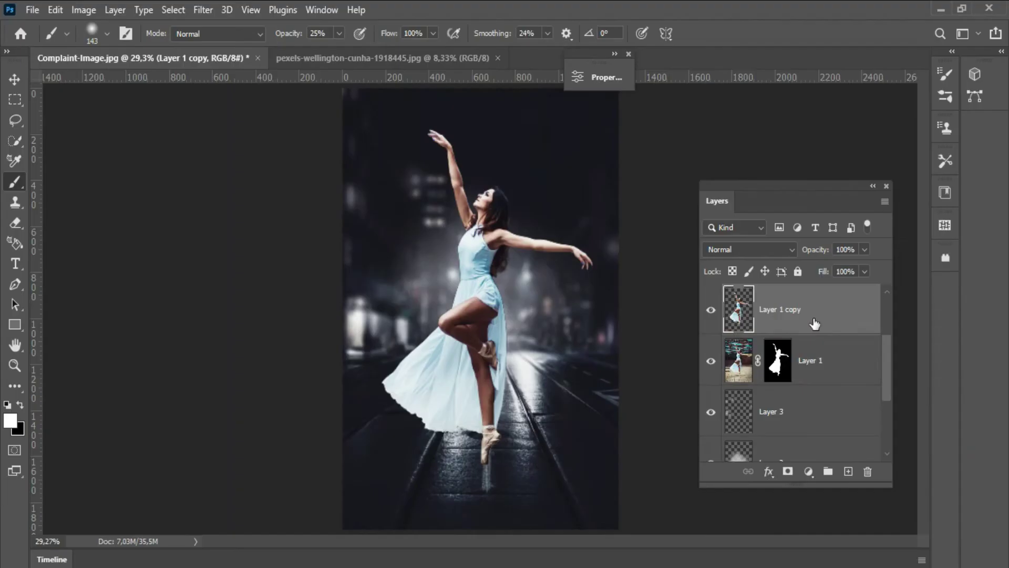
{"action": "left_click_drag", "start_coordinate": [814, 323], "coordinate": [826, 379]}
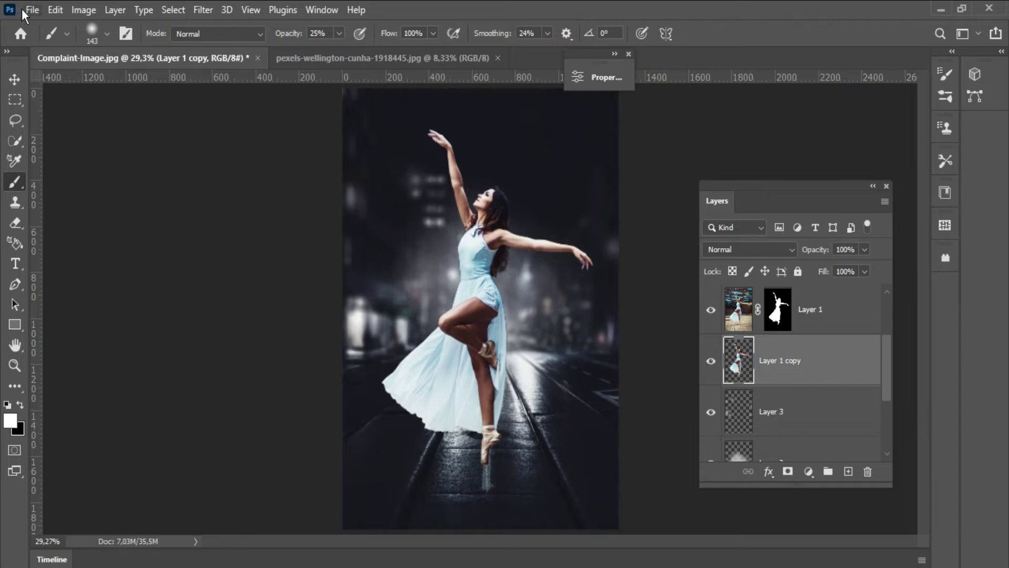
Turn Layer 1 copy into a black silhouette with a Hue/Saturation adjustment at Lightness -100.
{"action": "left_click", "coordinate": [84, 9]}
{"action": "mouse_move", "coordinate": [210, 50]}
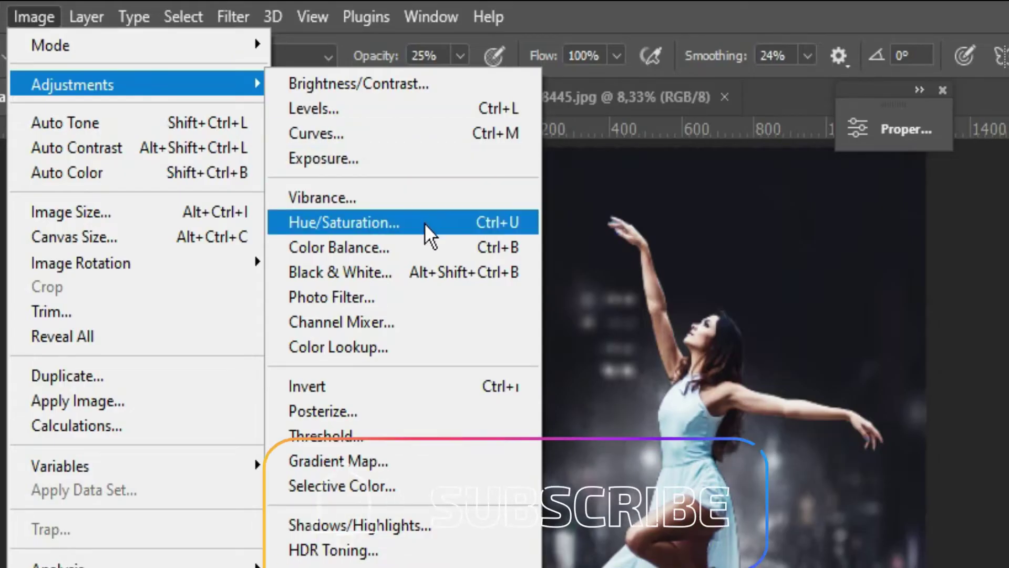
{"action": "left_click", "coordinate": [425, 223]}
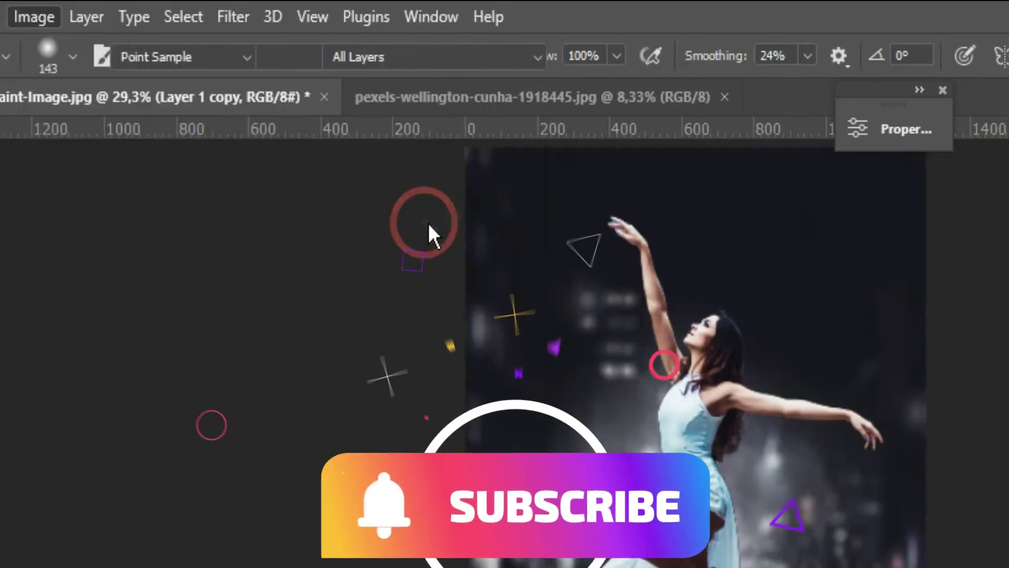
{"action": "left_click_drag", "start_coordinate": [194, 248], "coordinate": [141, 248]}
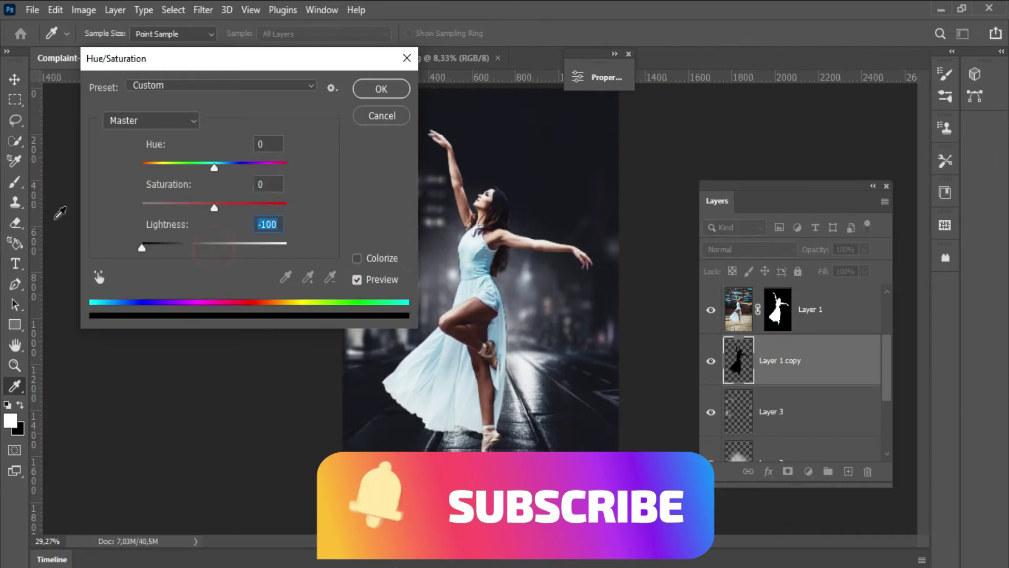
{"action": "left_click", "coordinate": [380, 87]}
{"action": "key", "text": "b"}
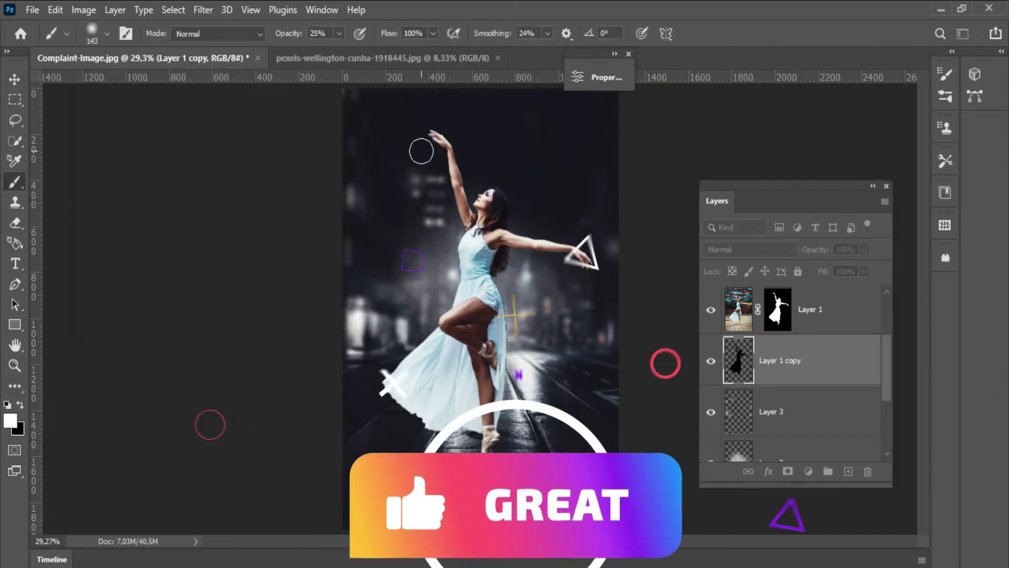
Distort the black silhouette into a low, slanted ground shadow at the dancer's feet, about 25% of its height.
{"action": "key", "text": "ctrl+t"}
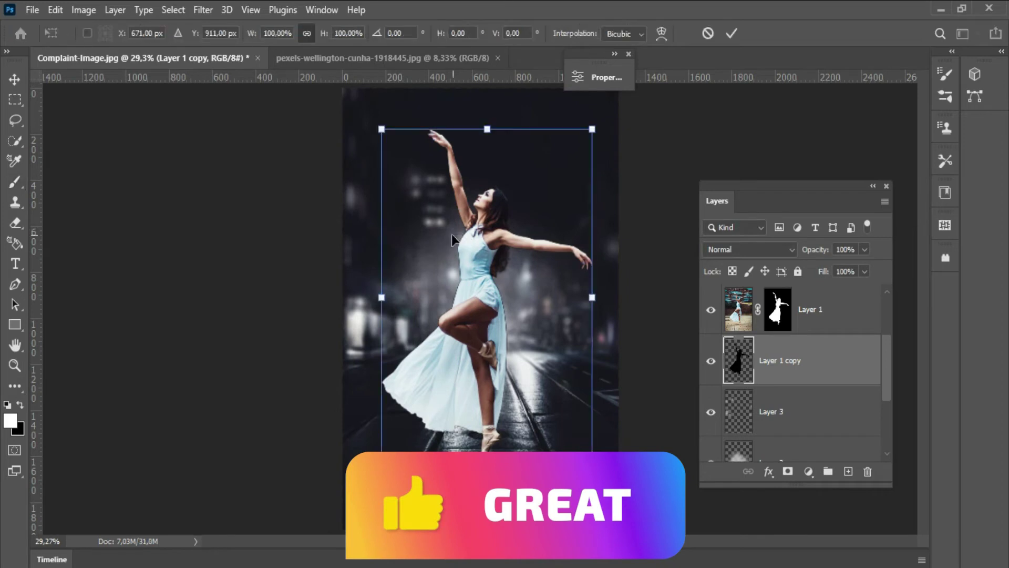
{"action": "right_click", "coordinate": [452, 239]}
{"action": "left_click", "coordinate": [530, 558]}
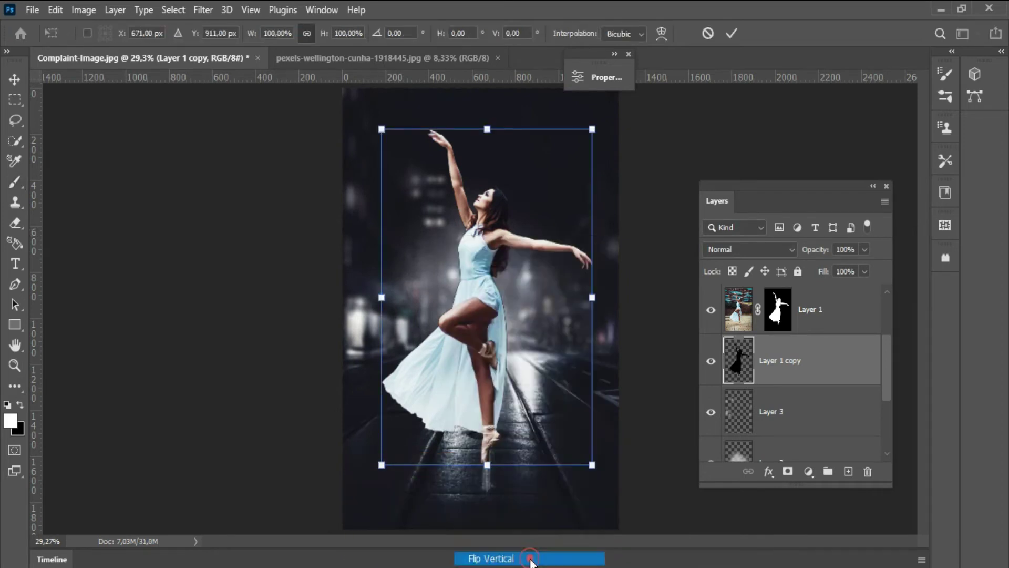
{"action": "left_click_drag", "start_coordinate": [592, 129], "coordinate": [573, 342]}
{"action": "left_click_drag", "start_coordinate": [384, 143], "coordinate": [425, 383]}
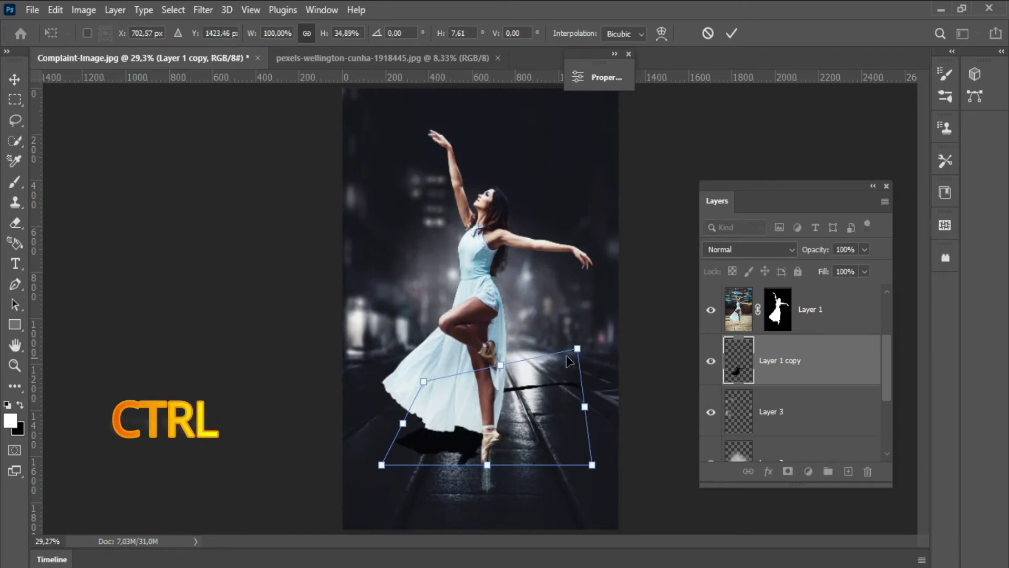
{"action": "left_click_drag", "start_coordinate": [577, 349], "coordinate": [587, 392]}
{"action": "left_click_drag", "start_coordinate": [534, 444], "coordinate": [527, 446]}
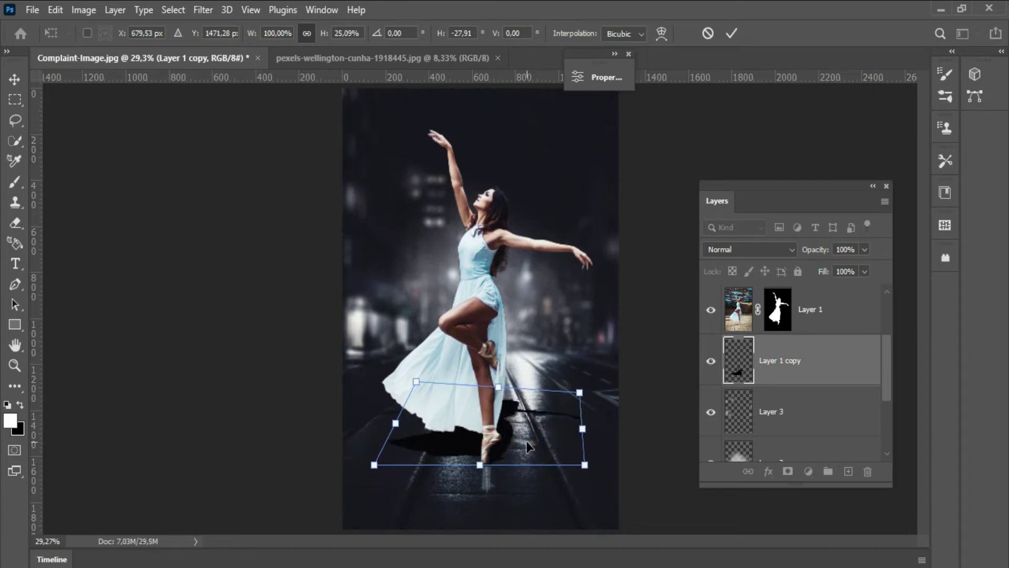
{"action": "key", "text": "Return"}
{"action": "key", "text": "b"}
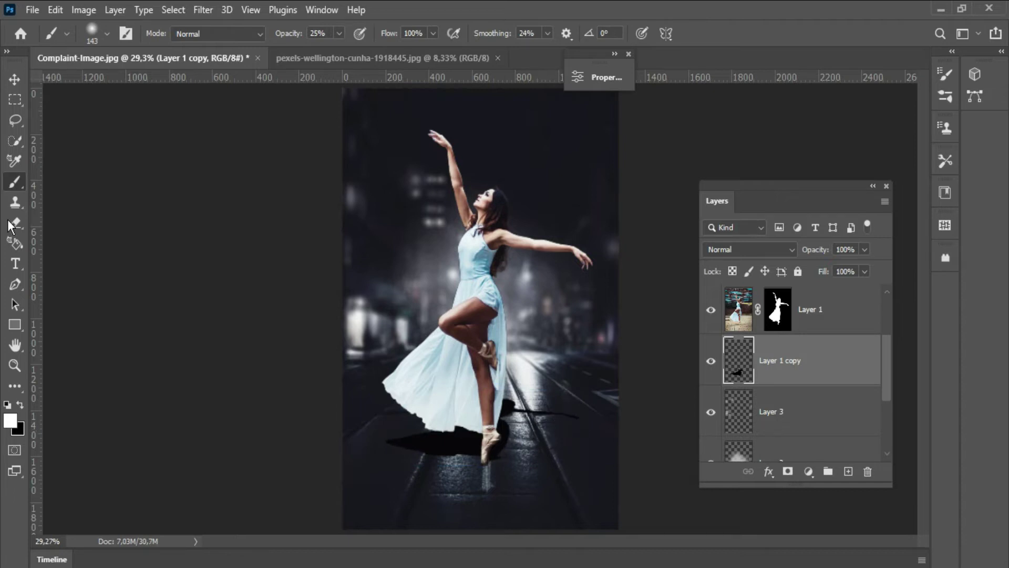
Set the shadow layer's blend mode to Soft Light and soften it with a Gaussian Blur of 7.2 pixels radius.
{"action": "left_click", "coordinate": [755, 252]}
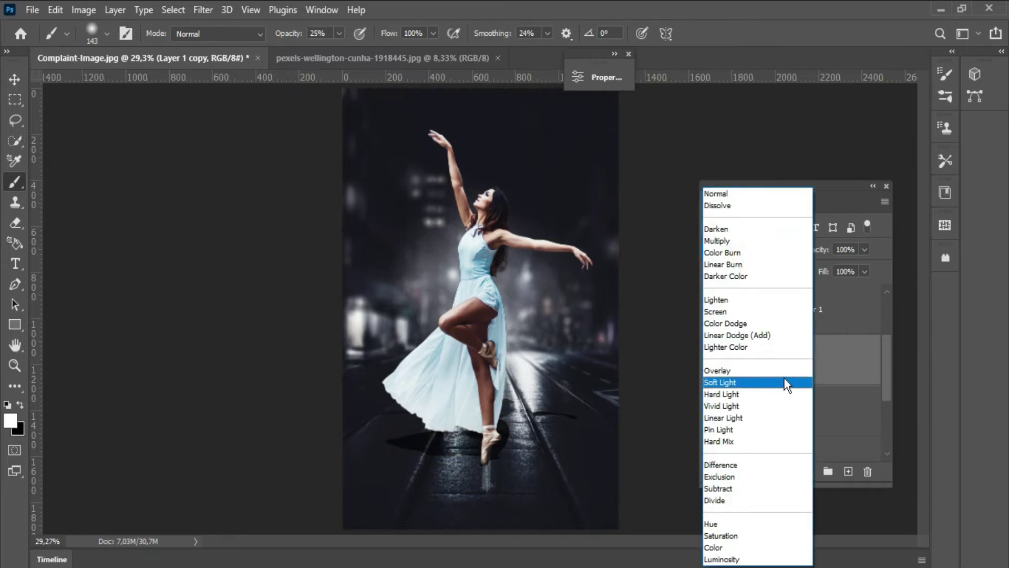
{"action": "left_click", "coordinate": [784, 381]}
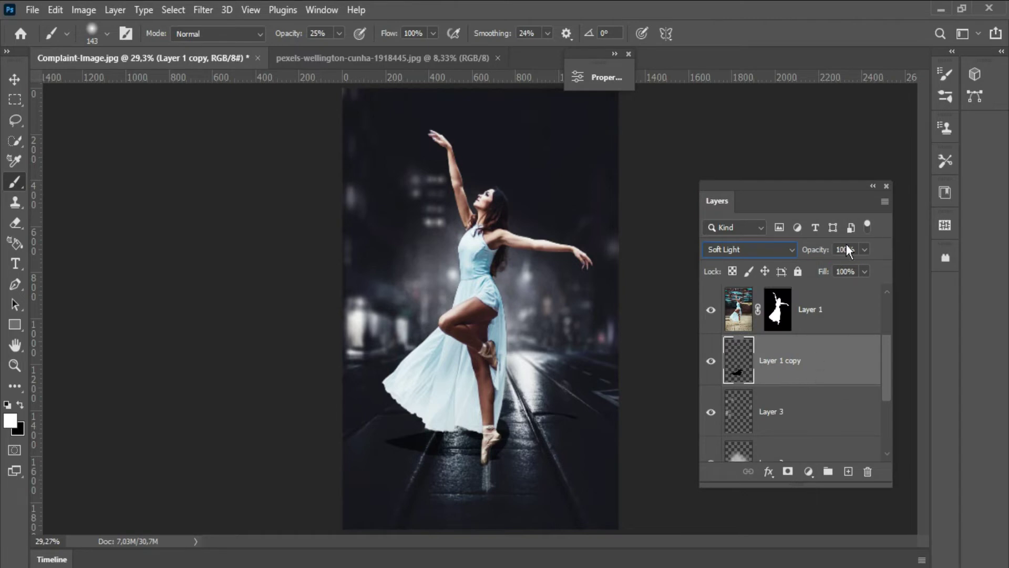
{"action": "left_click", "coordinate": [199, 11]}
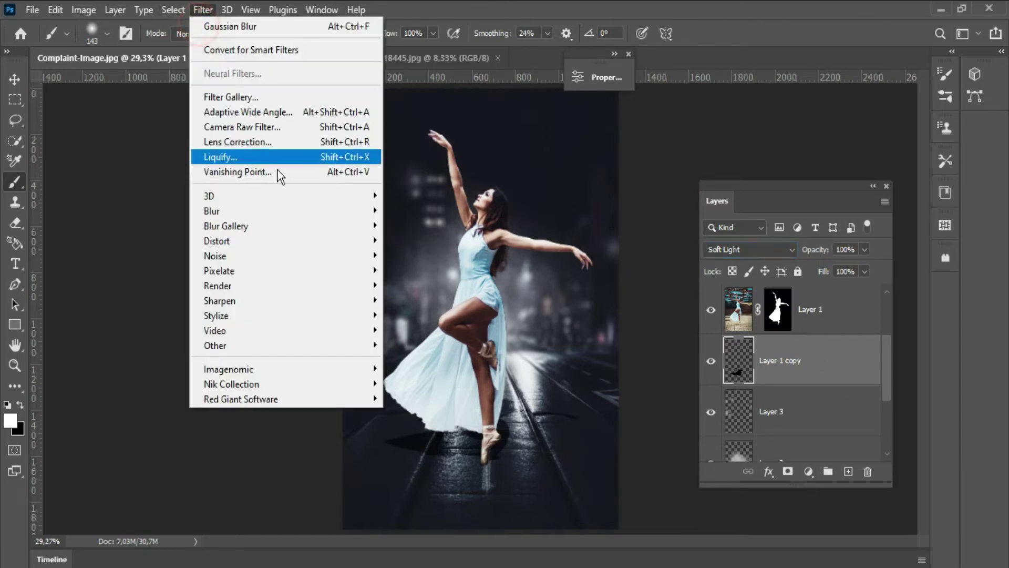
{"action": "mouse_move", "coordinate": [314, 207]}
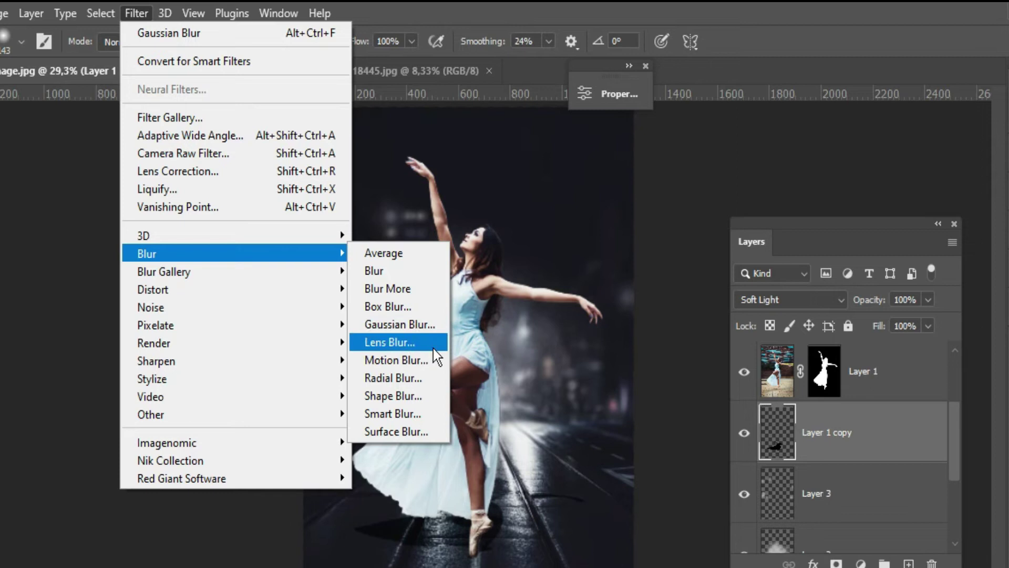
{"action": "left_click", "coordinate": [434, 326]}
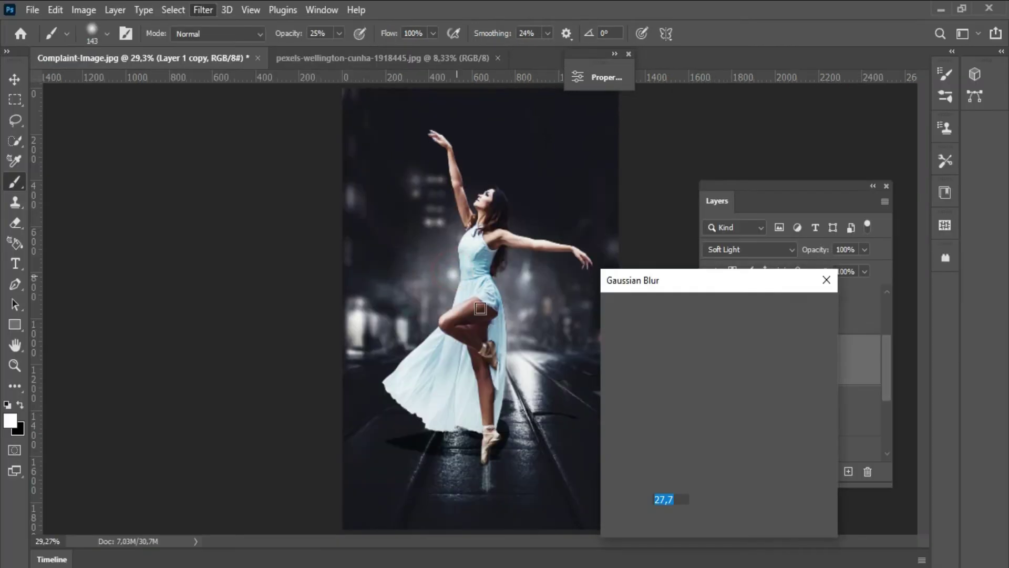
{"action": "left_click", "coordinate": [652, 519]}
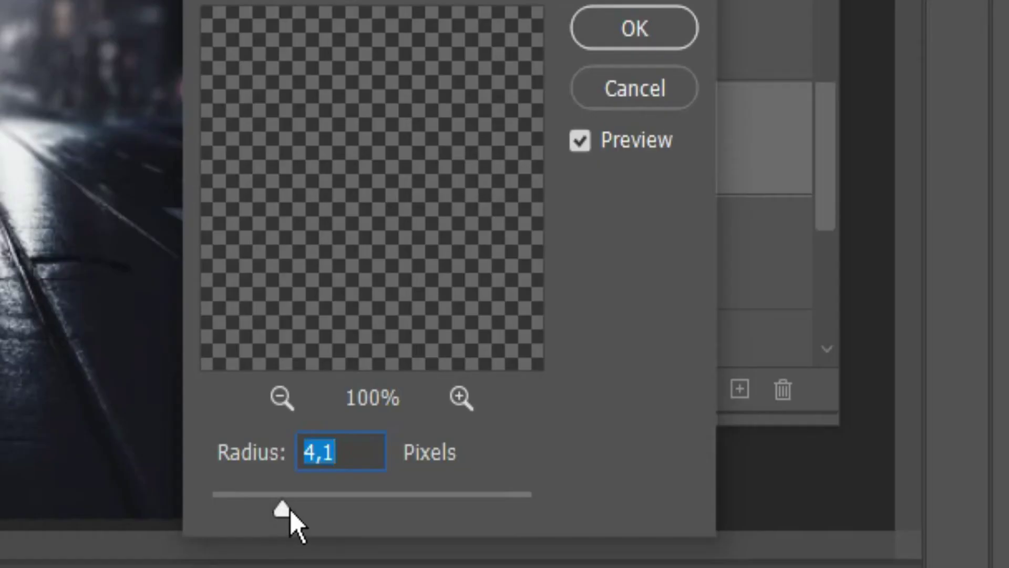
{"action": "left_click", "coordinate": [649, 525]}
{"action": "left_click", "coordinate": [655, 523]}
{"action": "left_click_drag", "start_coordinate": [308, 505], "coordinate": [325, 504]}
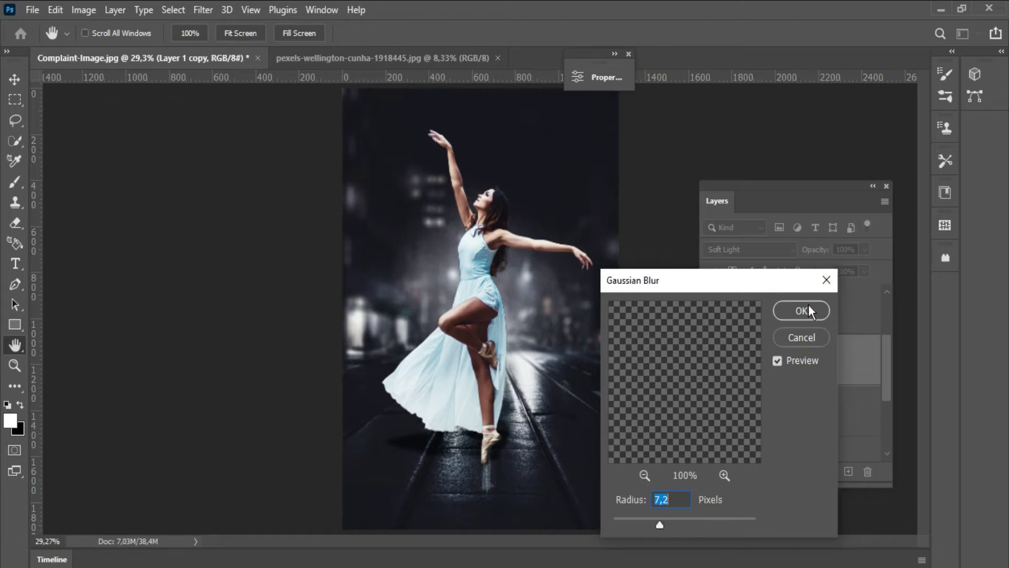
{"action": "left_click", "coordinate": [808, 310]}
{"action": "key", "text": "b"}
Lower the shadow layer's opacity to 82% and toggle its visibility to compare.
{"action": "left_click_drag", "start_coordinate": [827, 253], "coordinate": [815, 251]}
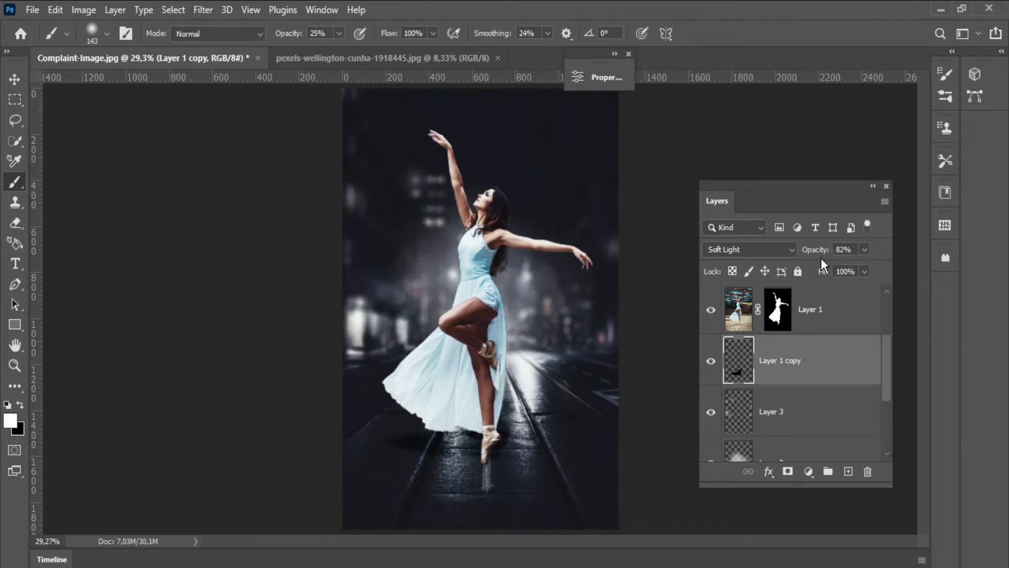
{"action": "left_click", "coordinate": [710, 360]}
{"action": "left_click", "coordinate": [710, 361]}
Paint black shadow under the ballet shoe's toe on Layer 1 copy with a 25 px soft brush, raising its opacity to 56%.
{"action": "left_click", "coordinate": [483, 447], "text": "ctrl"}
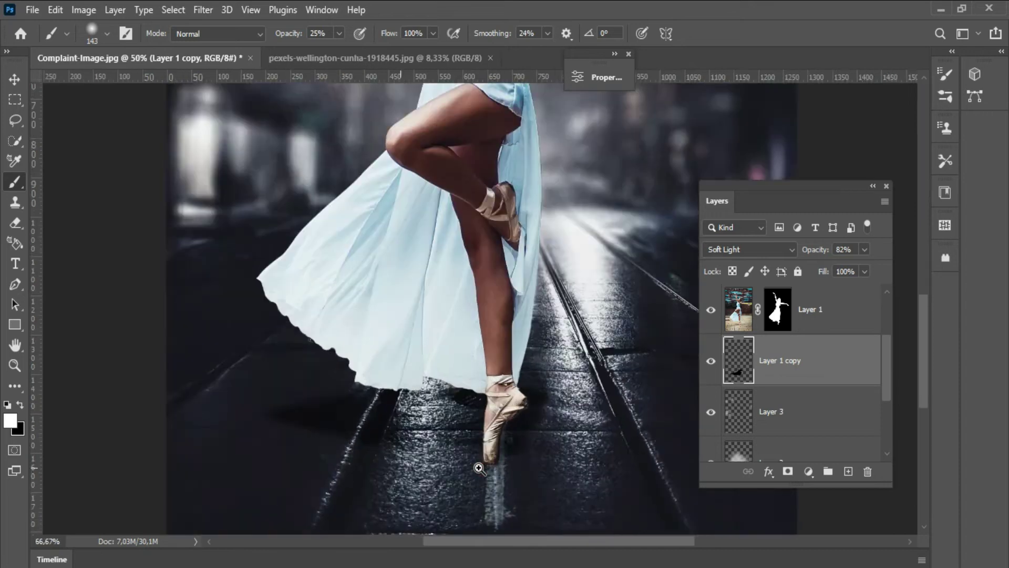
{"action": "left_click_drag", "start_coordinate": [478, 444], "coordinate": [435, 435]}
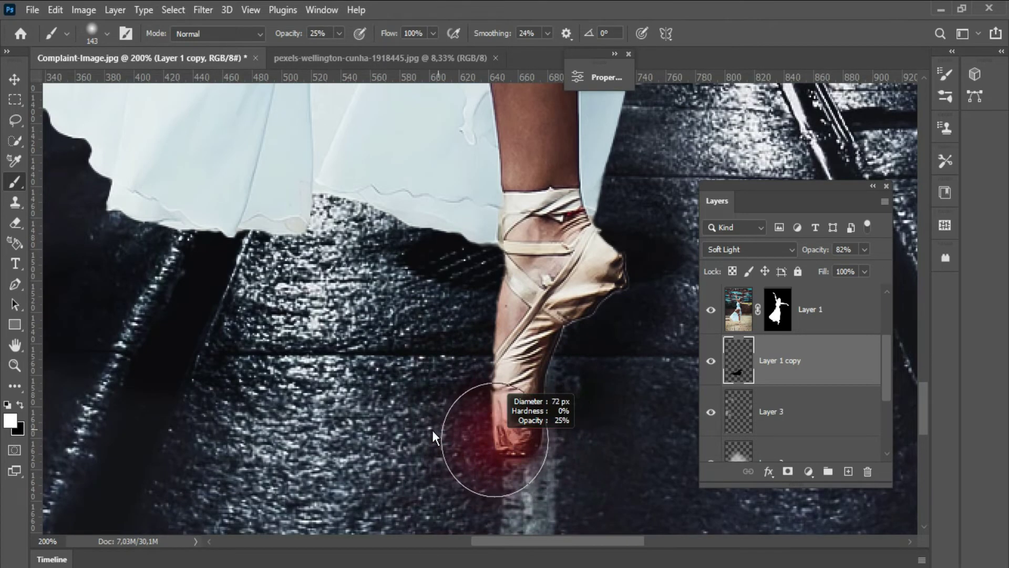
{"action": "left_click", "coordinate": [21, 403]}
{"action": "left_click_drag", "start_coordinate": [479, 471], "coordinate": [443, 473]}
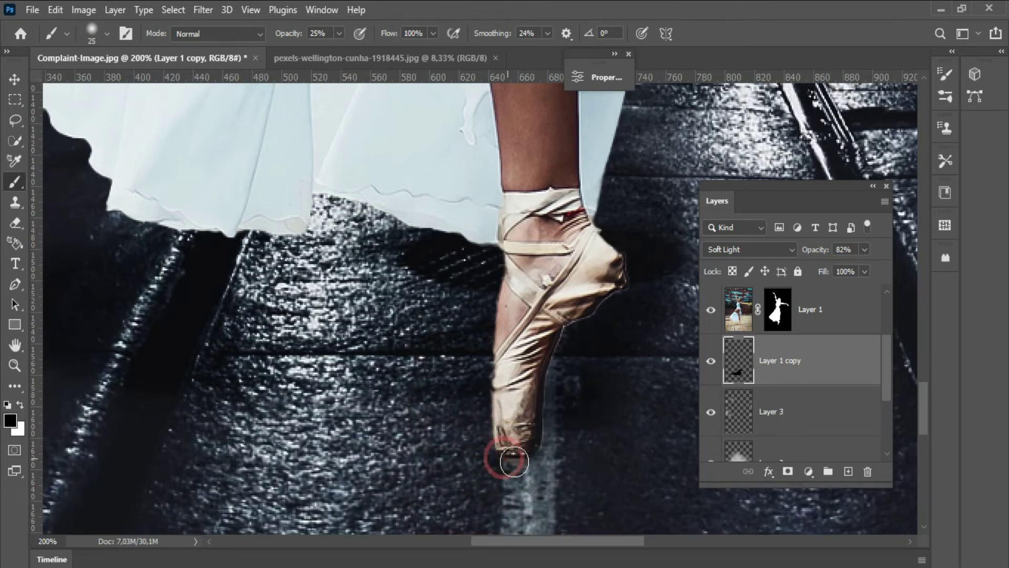
{"action": "left_click_drag", "start_coordinate": [285, 32], "coordinate": [309, 49]}
{"action": "left_click_drag", "start_coordinate": [526, 468], "coordinate": [533, 452]}
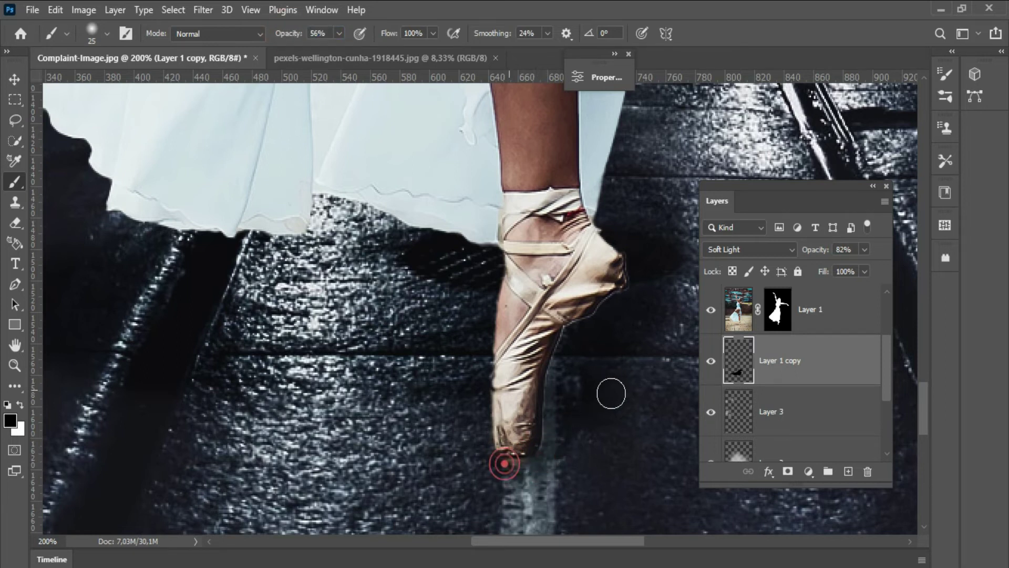
Create a new layer above Layer 1 copy and dab black contact shadow around the shoe's tip, enlarging the brush to 38 px.
{"action": "left_click", "coordinate": [847, 471]}
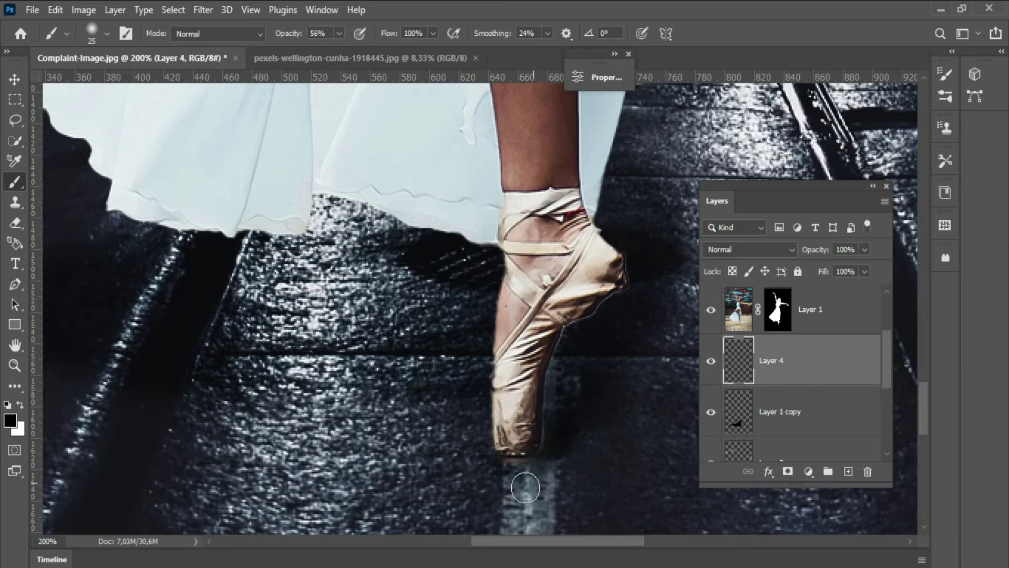
{"action": "left_click", "coordinate": [500, 457]}
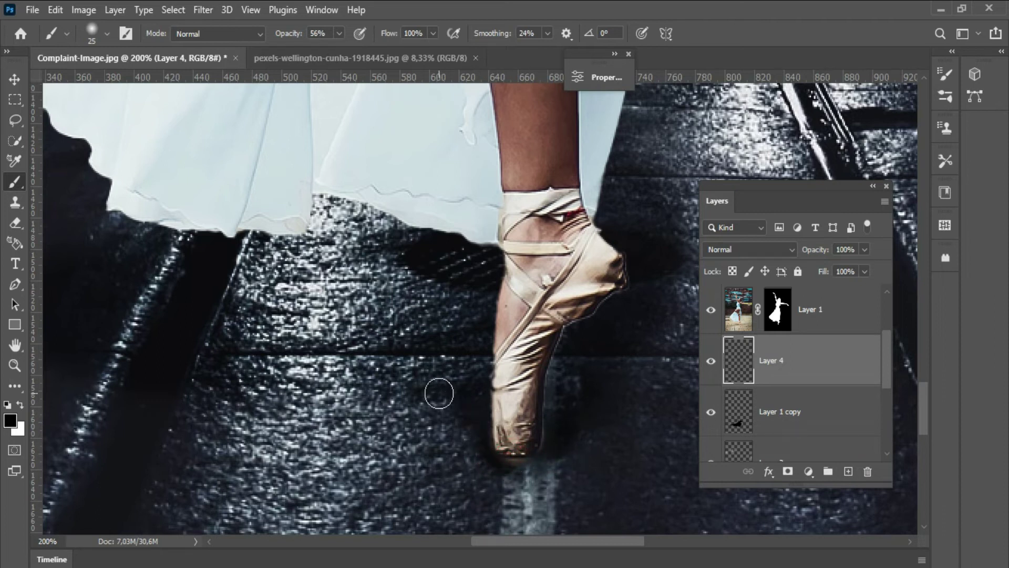
{"action": "left_click", "coordinate": [507, 458]}
{"action": "left_click", "coordinate": [519, 473]}
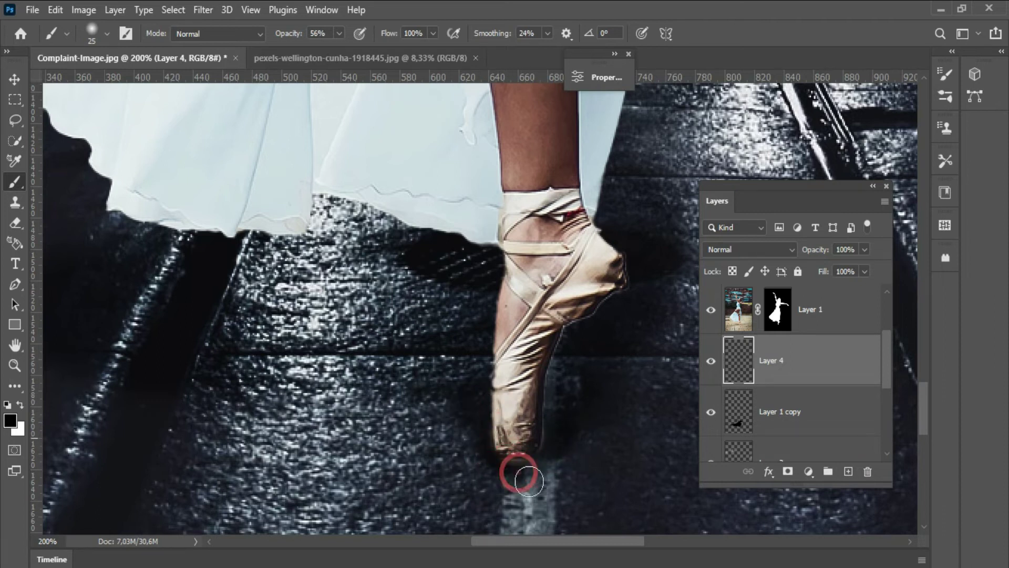
{"action": "right_click", "coordinate": [518, 478], "text": "alt"}
{"action": "left_click", "coordinate": [543, 466]}
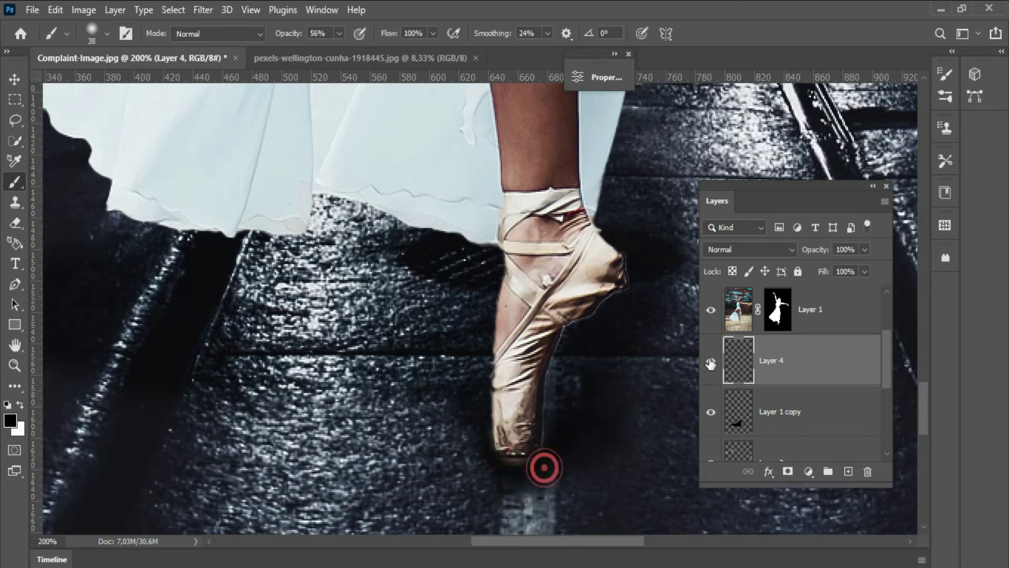
{"action": "key", "text": "ctrl+0"}
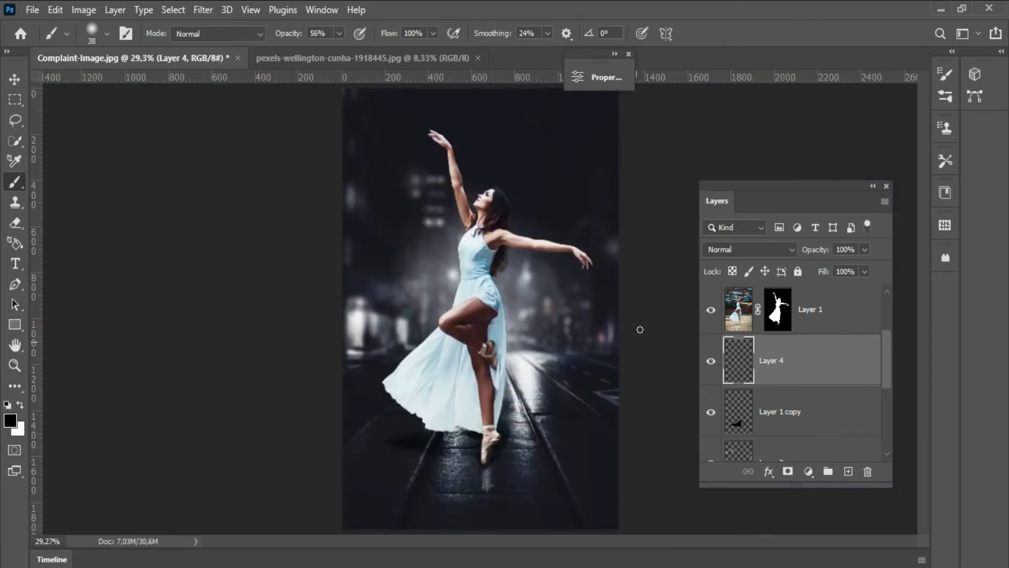
Add a Color Balance adjustment layer above Brightness/Contrast 1 and shift its midtones toward blue, also adjusting the cyan–red balance.
{"action": "scroll", "coordinate": [887, 311], "scroll_direction": "up", "scroll_amount": 2}
{"action": "left_click", "coordinate": [841, 298]}
{"action": "left_click", "coordinate": [808, 471]}
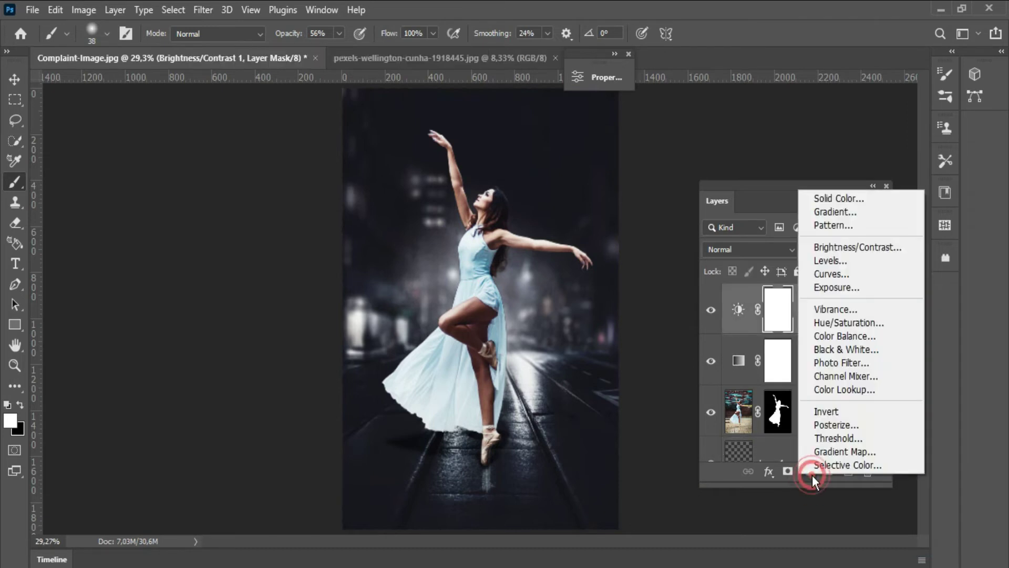
{"action": "left_click", "coordinate": [834, 336]}
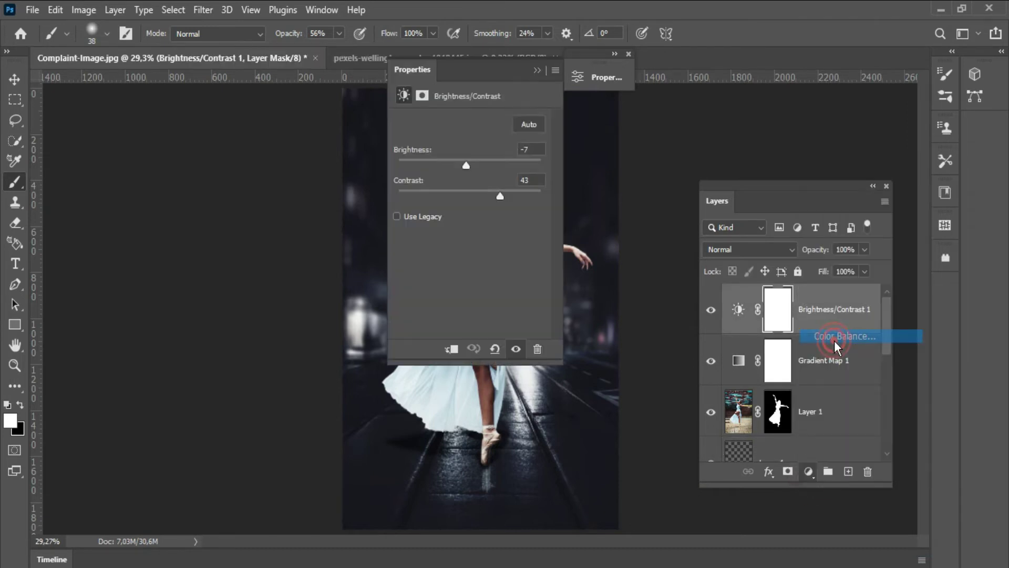
{"action": "left_click_drag", "start_coordinate": [521, 71], "coordinate": [721, 90]}
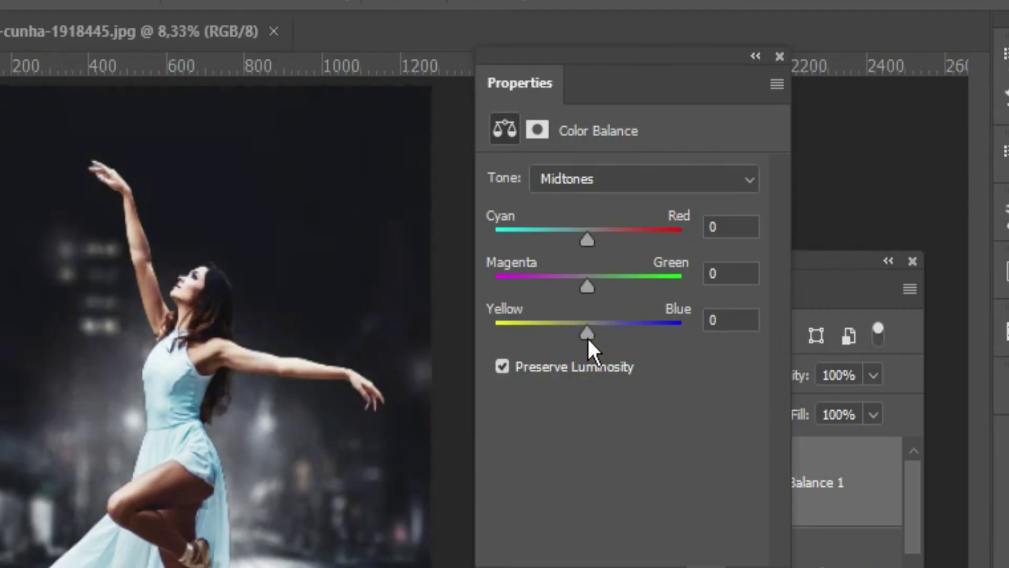
{"action": "left_click_drag", "start_coordinate": [588, 336], "coordinate": [597, 338]}
{"action": "mouse_move", "coordinate": [580, 229]}
{"action": "left_mouse_down"}
{"action": "mouse_move", "coordinate": [591, 236]}
{"action": "mouse_move", "coordinate": [583, 241]}
{"action": "left_mouse_up"}
Set the Color Balance highlights to -9 on Cyan–Red and +14 on Yellow–Blue.
{"action": "left_click", "coordinate": [615, 179]}
{"action": "left_click", "coordinate": [618, 243]}
{"action": "mouse_move", "coordinate": [603, 329]}
{"action": "left_mouse_down"}
{"action": "mouse_move", "coordinate": [569, 325]}
{"action": "mouse_move", "coordinate": [601, 325]}
{"action": "left_mouse_up"}
{"action": "left_click_drag", "start_coordinate": [585, 240], "coordinate": [575, 247]}
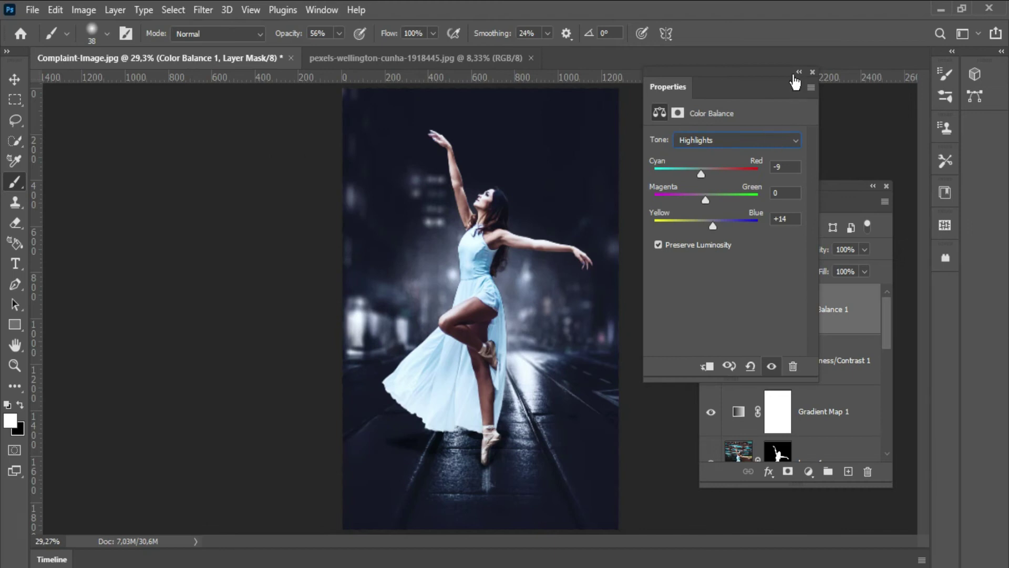
{"action": "left_click", "coordinate": [798, 73]}
Add a Color Lookup adjustment layer above Color Balance 1, load the FoggyNight.3DL LUT, and move its settings clear of the image.
{"action": "left_click", "coordinate": [808, 472]}
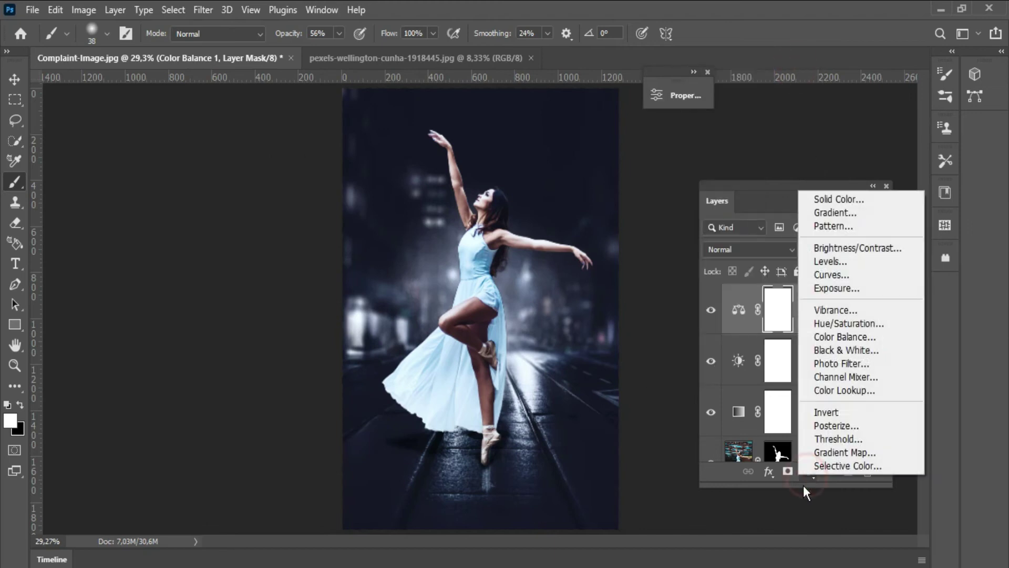
{"action": "left_click", "coordinate": [895, 392]}
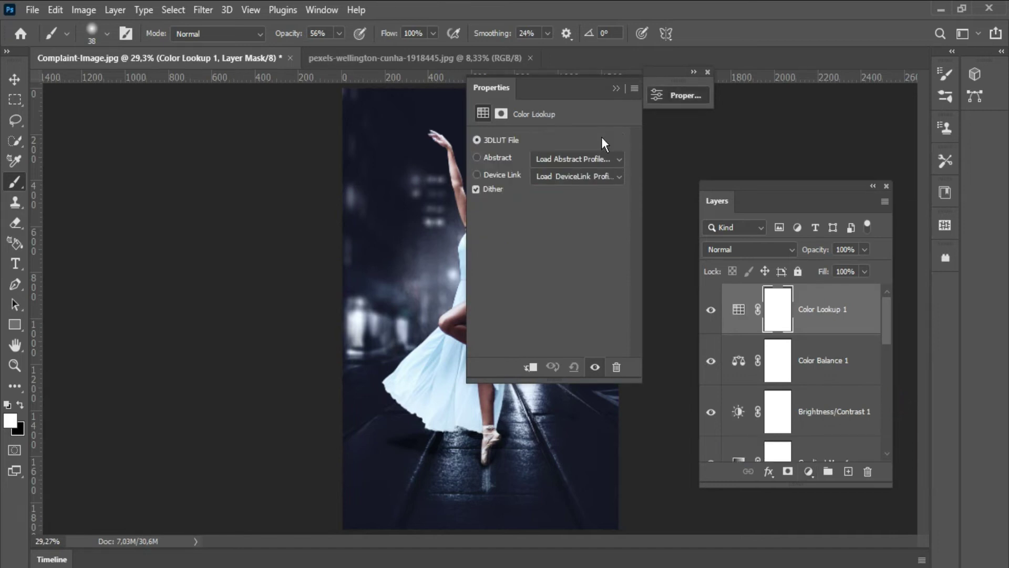
{"action": "left_click", "coordinate": [604, 142]}
{"action": "left_click", "coordinate": [615, 259]}
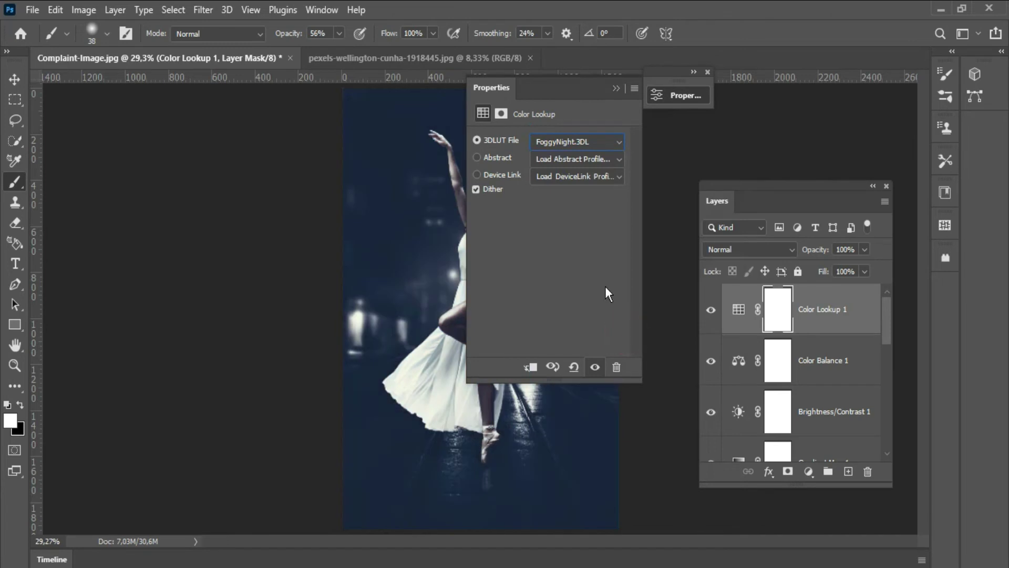
{"action": "left_click_drag", "start_coordinate": [495, 90], "coordinate": [121, 84]}
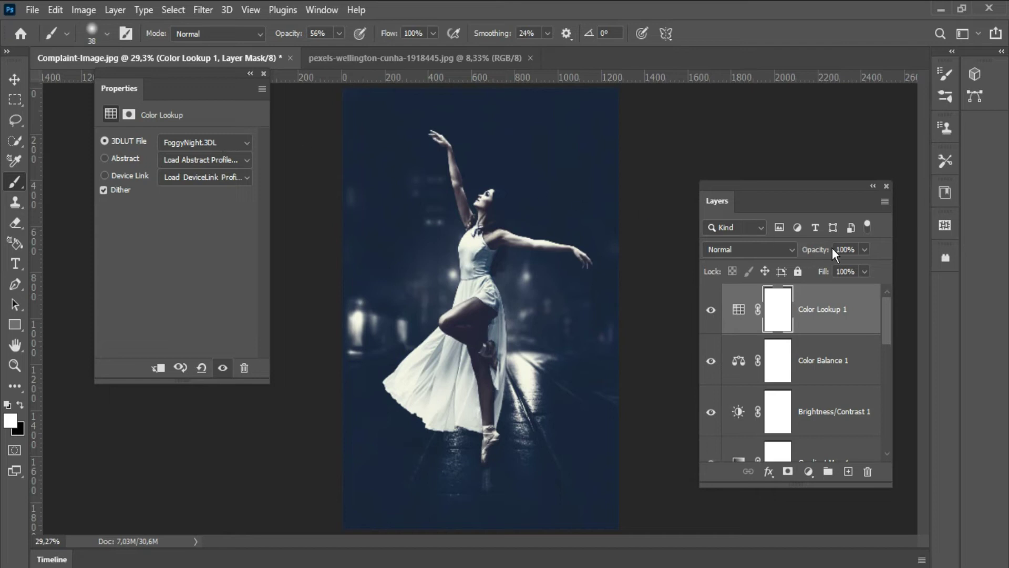
Try the Fuji ETERNA 250D Fuji 3510 LUT on the Color Lookup layer, settling on FuturisticBleak.3DL.
{"action": "left_click", "coordinate": [789, 246]}
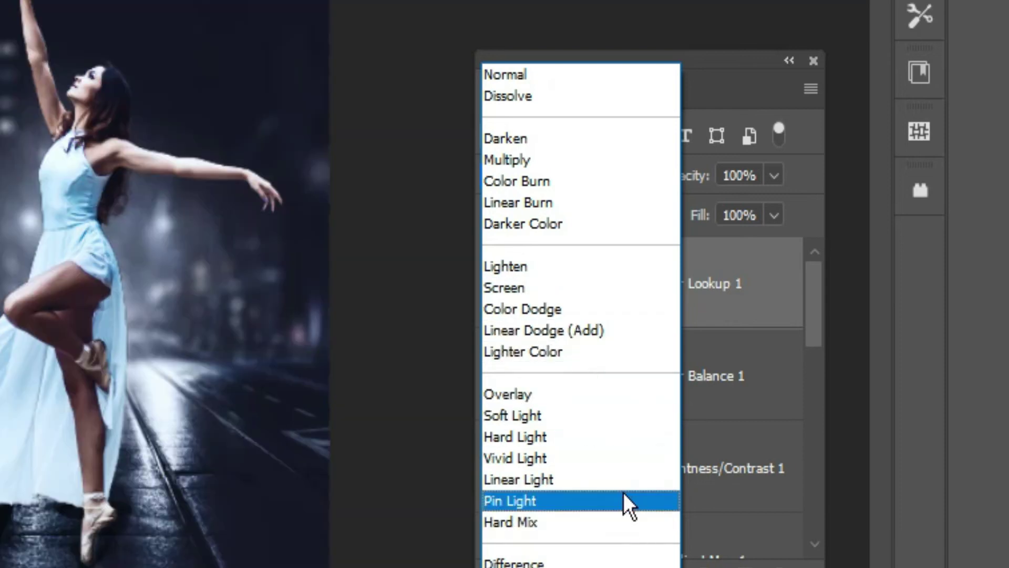
{"action": "left_click", "coordinate": [623, 493]}
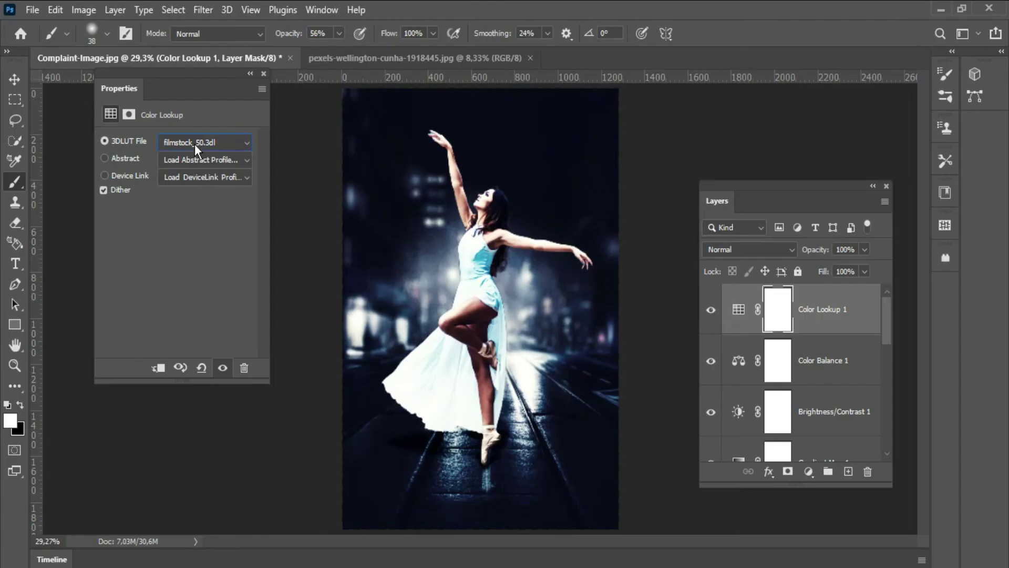
{"action": "left_click", "coordinate": [194, 144]}
{"action": "left_click", "coordinate": [207, 346]}
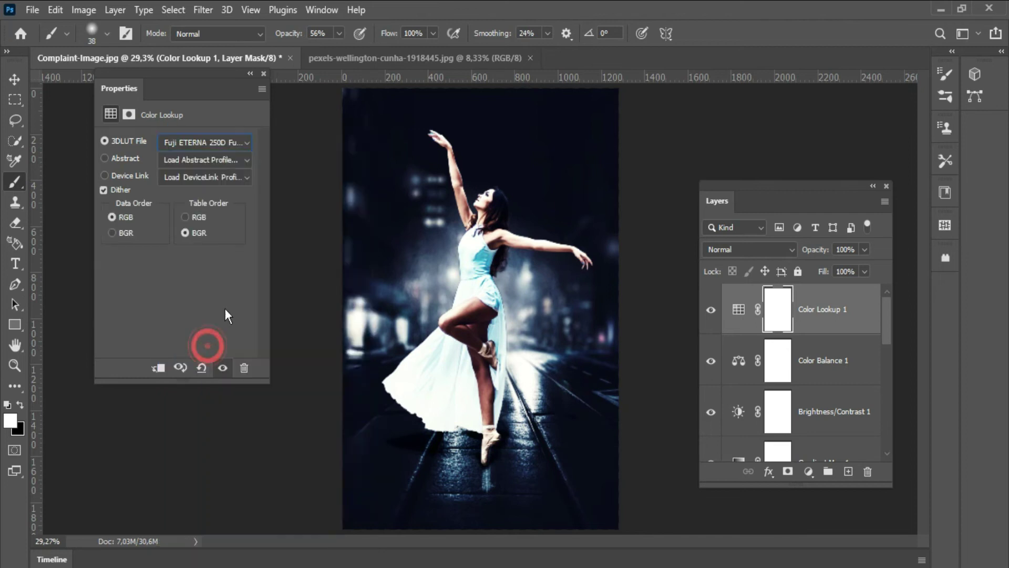
{"action": "left_click", "coordinate": [198, 138]}
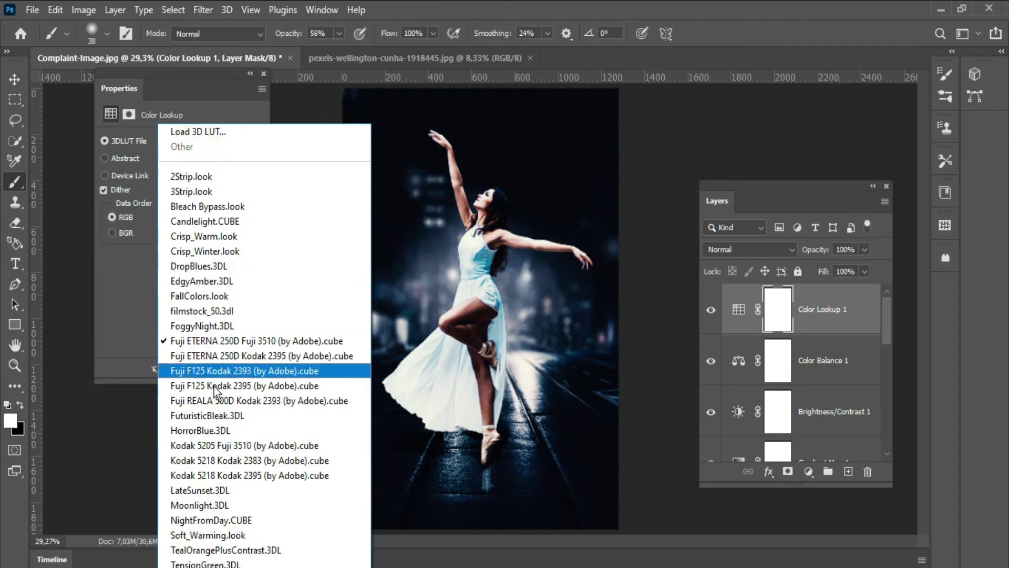
{"action": "left_click", "coordinate": [214, 412]}
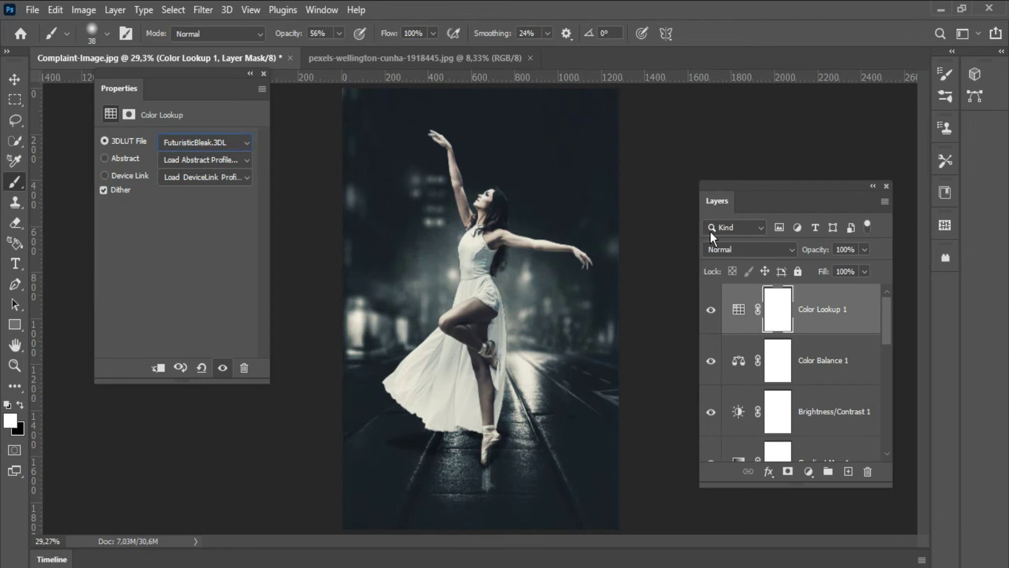
Lower the Color Lookup layer's opacity to 31%, compare the image with it hidden and shown, and raise the opacity slightly.
{"action": "left_click_drag", "start_coordinate": [829, 254], "coordinate": [779, 252]}
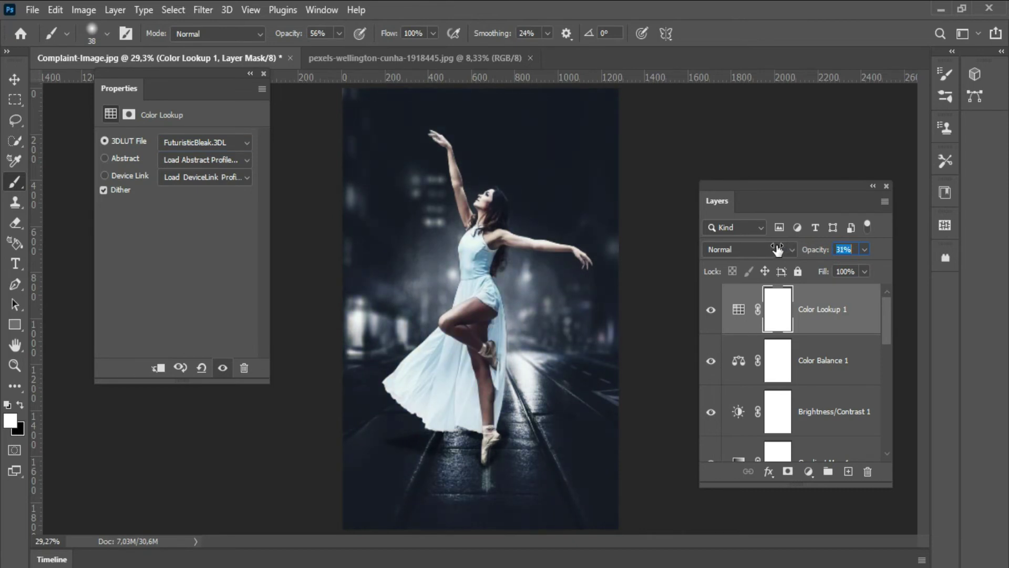
{"action": "left_click", "coordinate": [711, 311]}
{"action": "left_click", "coordinate": [711, 310]}
{"action": "left_click", "coordinate": [711, 310]}
{"action": "left_click", "coordinate": [712, 316]}
{"action": "left_click_drag", "start_coordinate": [817, 254], "coordinate": [833, 254]}
{"action": "left_click", "coordinate": [712, 311]}
{"action": "left_click", "coordinate": [712, 311]}
Stamp all visible layers into a new top layer and open it in the Camera Raw Filter.
{"action": "key", "text": "ctrl+shift+alt+e"}
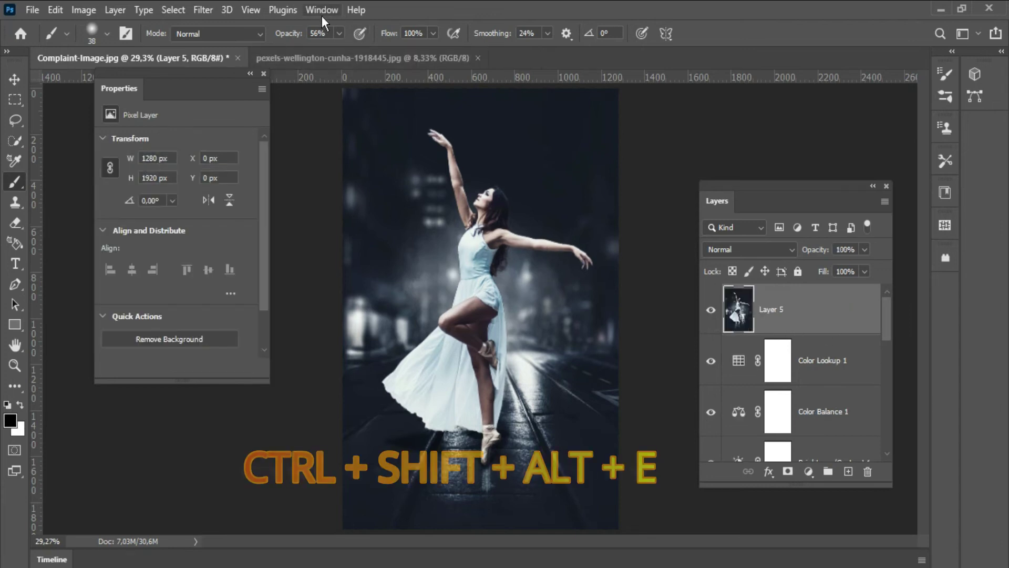
{"action": "left_click", "coordinate": [202, 11]}
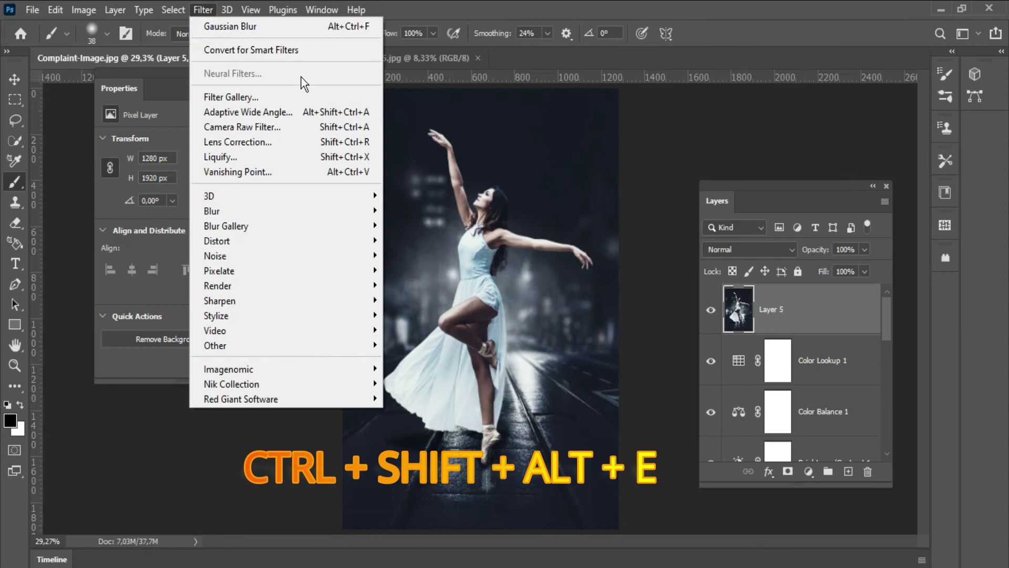
{"action": "left_click", "coordinate": [327, 126]}
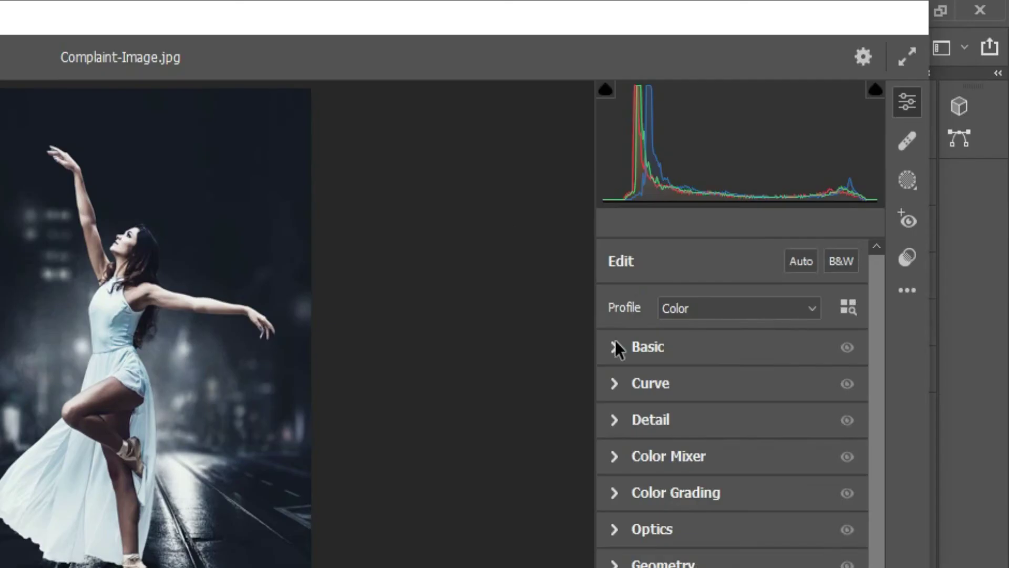
In the Basic adjustments, set Temp to +3, Tint to -23, Exposure to +0.40 and Contrast to +24.
{"action": "left_click", "coordinate": [615, 344]}
{"action": "left_click_drag", "start_coordinate": [756, 353], "coordinate": [759, 445]}
{"action": "left_click", "coordinate": [744, 356]}
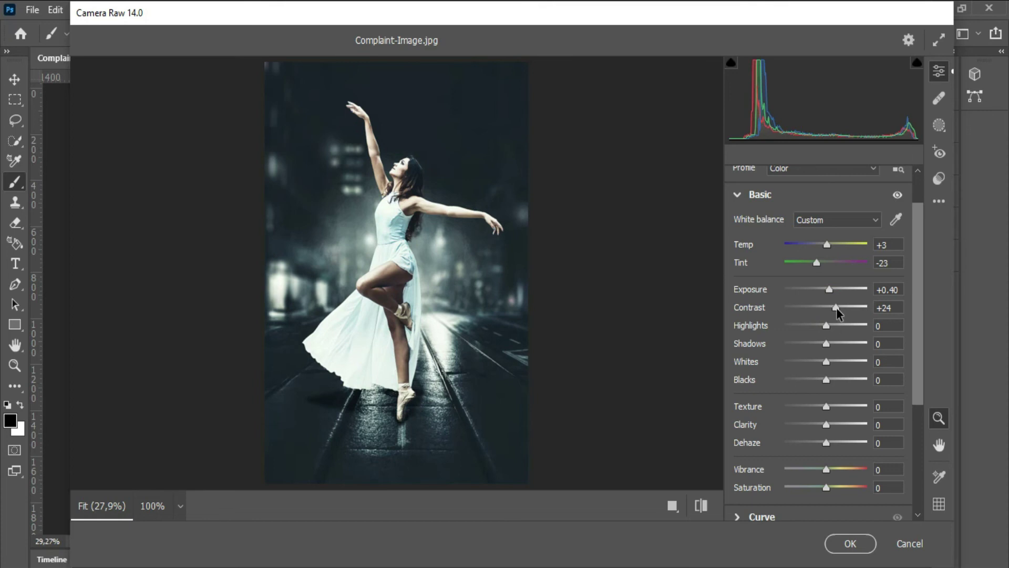
Set Highlights to -57, Shadows to +19, Whites to +23, Blacks to -8, Vibrance to +15 and Saturation to -42, and apply the filter.
{"action": "left_click_drag", "start_coordinate": [823, 326], "coordinate": [823, 380]}
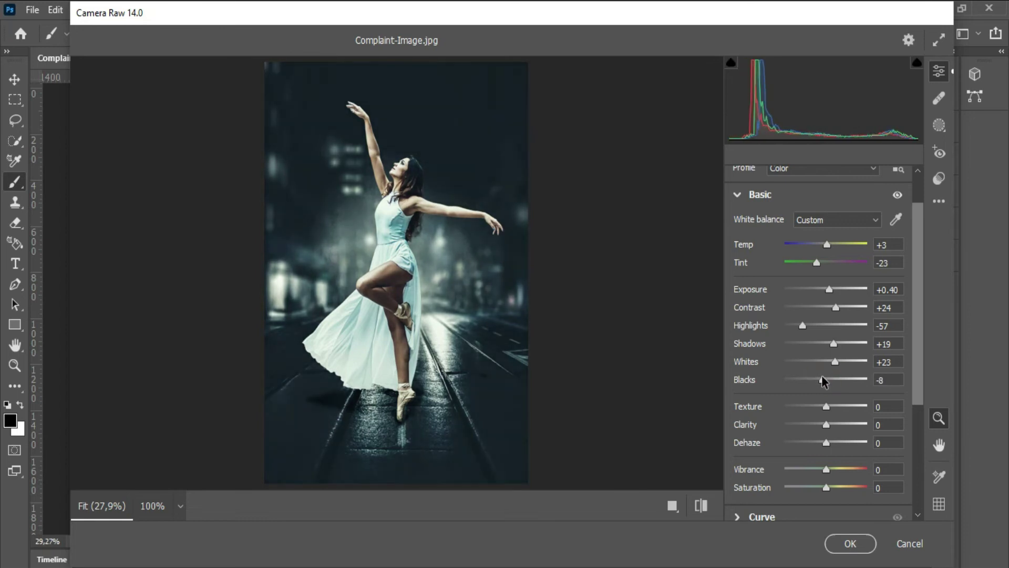
{"action": "left_click_drag", "start_coordinate": [834, 472], "coordinate": [808, 489]}
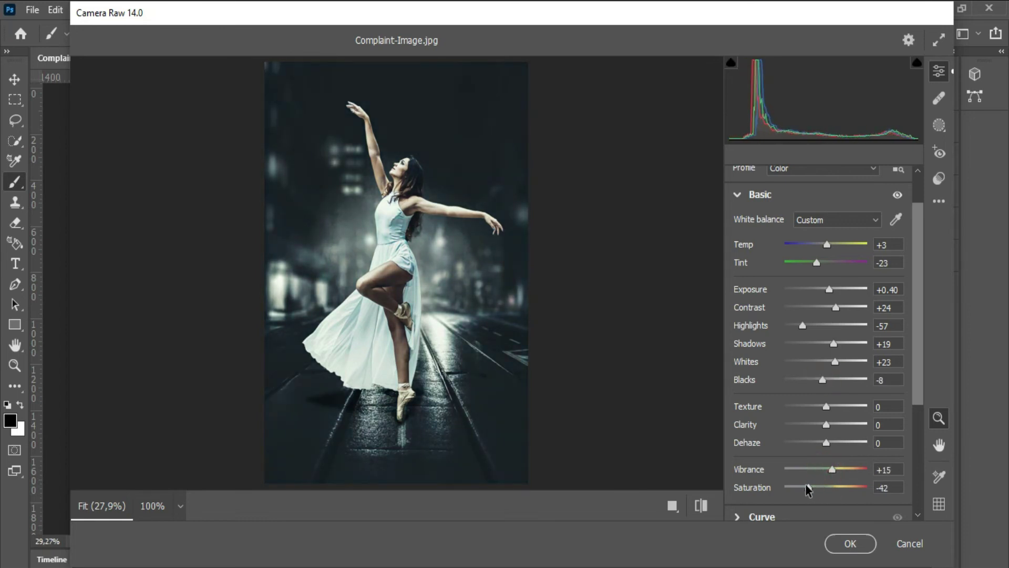
{"action": "left_click", "coordinate": [862, 544]}
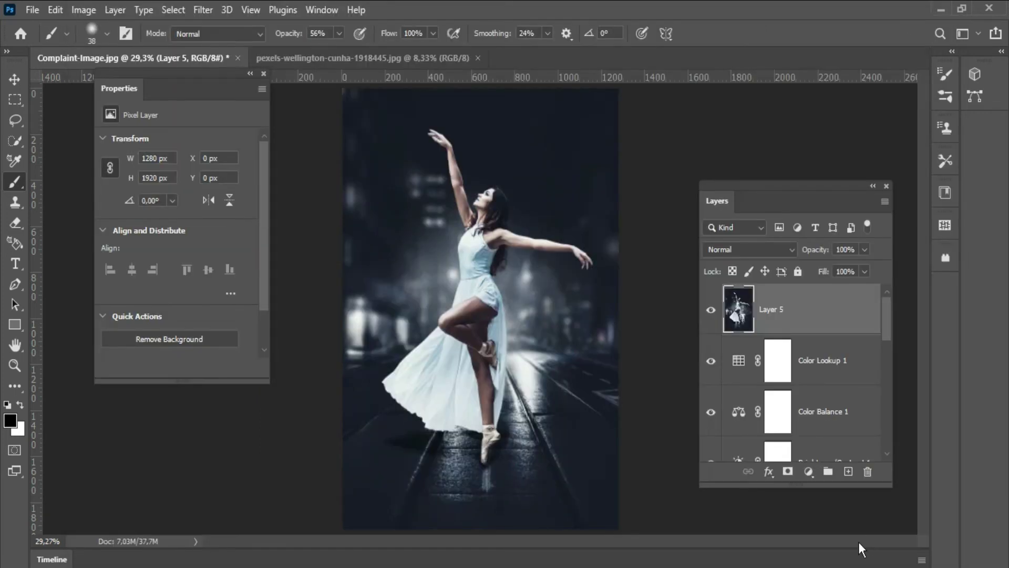
Open Layer 5 in the Color Efex Pro 4 filter and compare the image with the Detail Extractor effect off and on.
{"action": "left_click", "coordinate": [203, 10]}
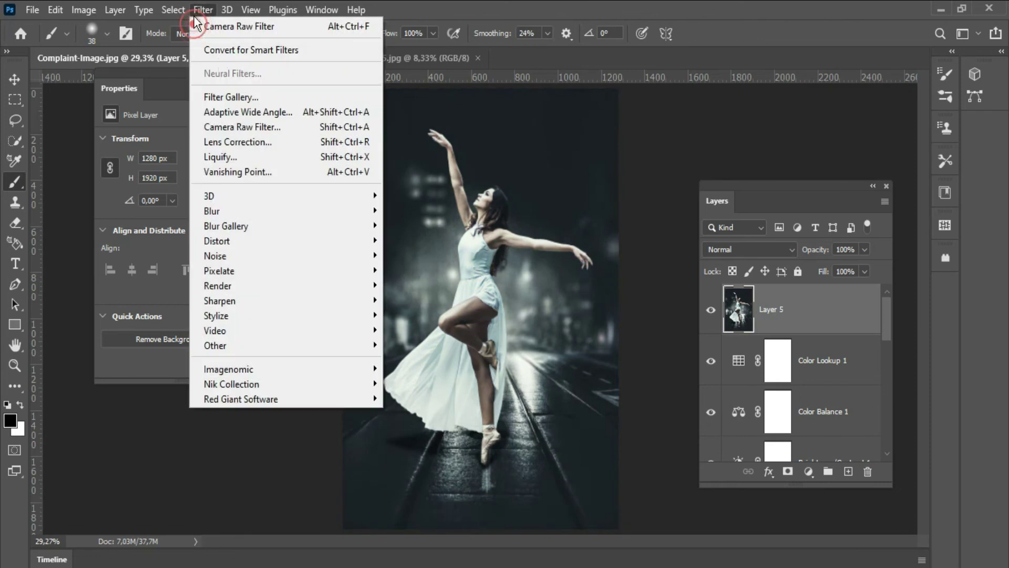
{"action": "mouse_move", "coordinate": [361, 386]}
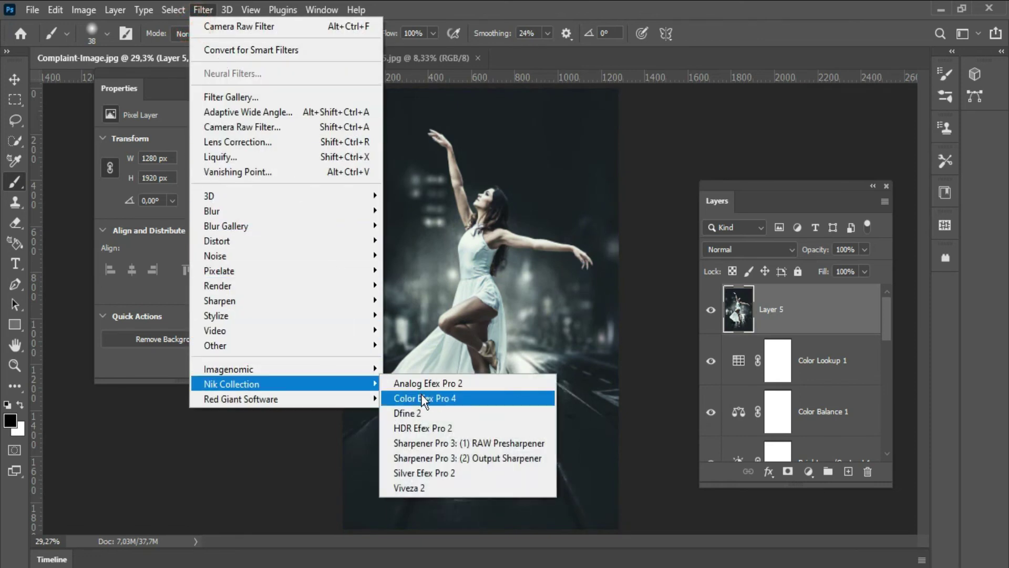
{"action": "left_click", "coordinate": [434, 403]}
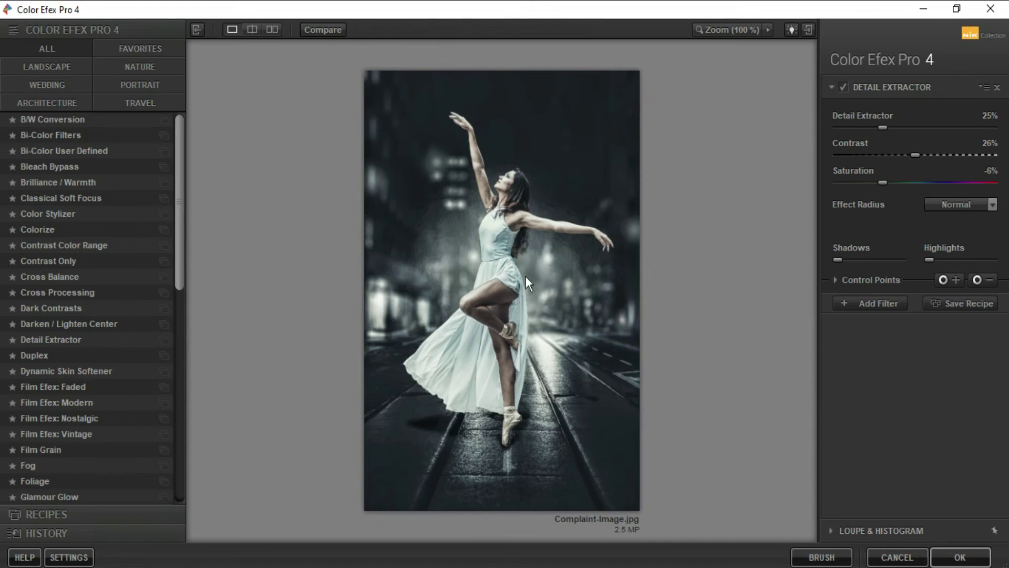
{"action": "left_click", "coordinate": [840, 88]}
{"action": "left_click", "coordinate": [840, 88]}
{"action": "left_click", "coordinate": [841, 88]}
{"action": "left_click", "coordinate": [841, 88]}
Add a Cross Balance filter using Daylight To Tungsten (2) and set its strength to 65%.
{"action": "left_click", "coordinate": [872, 299]}
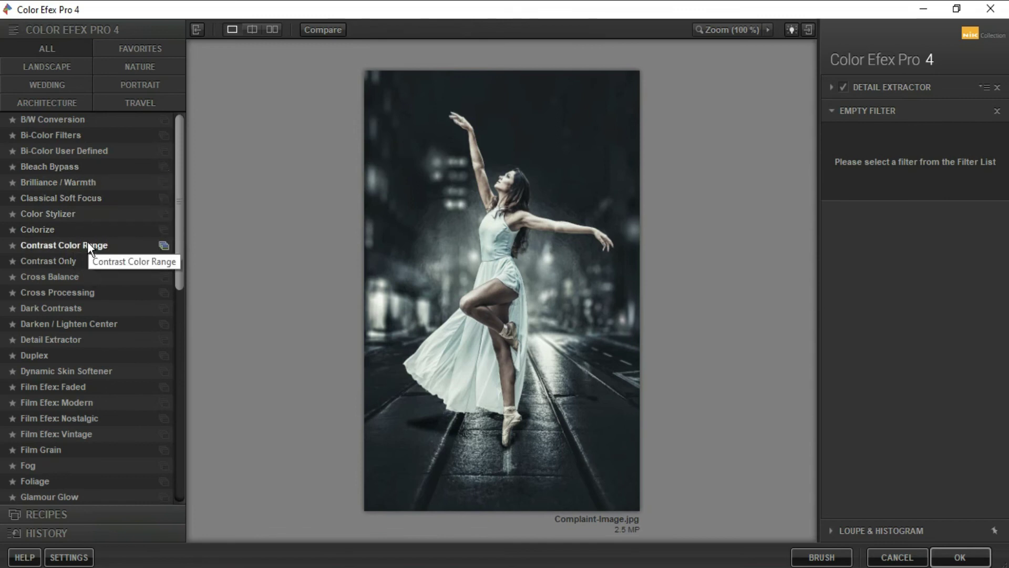
{"action": "left_click", "coordinate": [99, 276]}
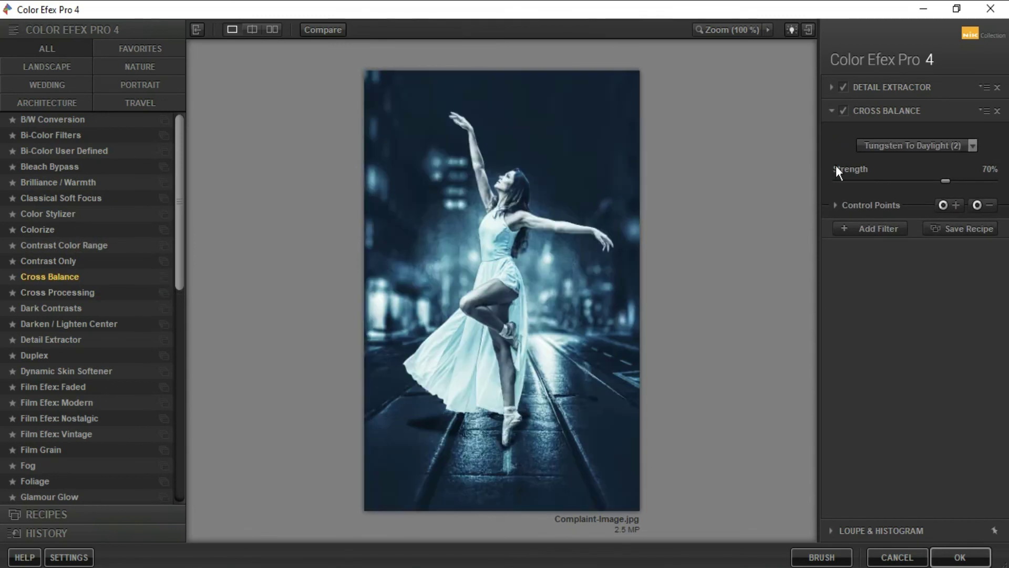
{"action": "left_click", "coordinate": [886, 148]}
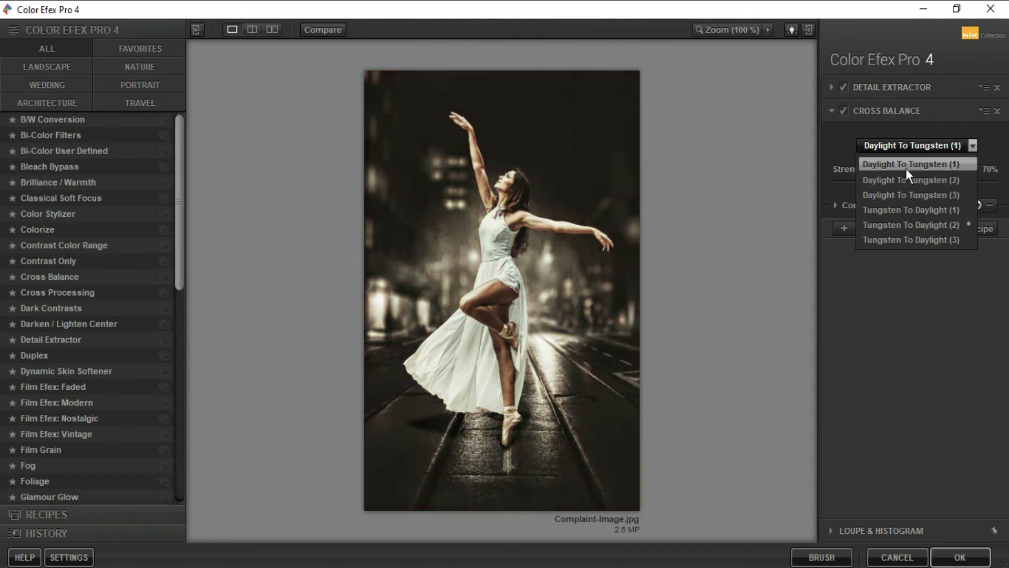
{"action": "left_click", "coordinate": [911, 185]}
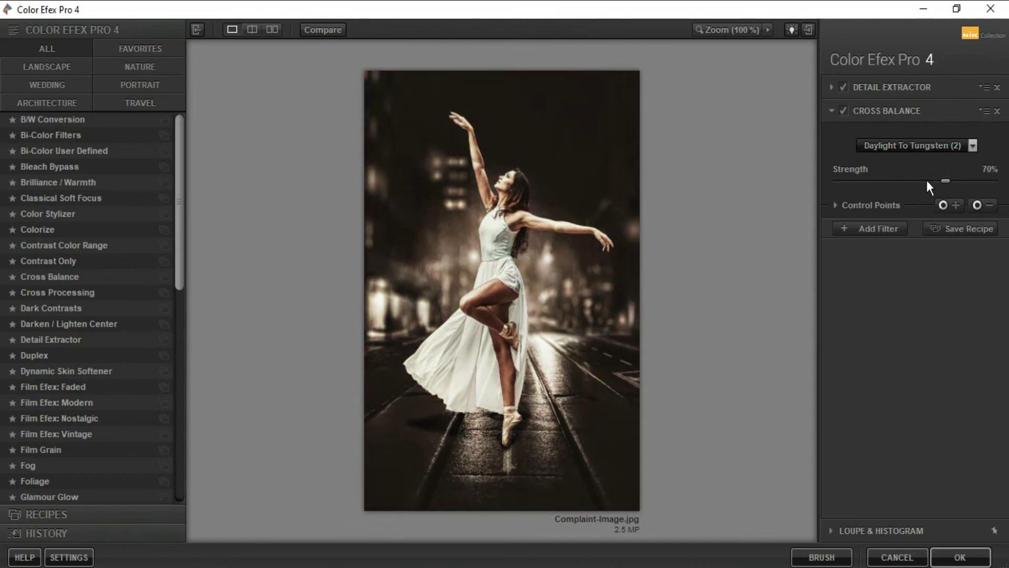
{"action": "left_click_drag", "start_coordinate": [932, 181], "coordinate": [945, 186]}
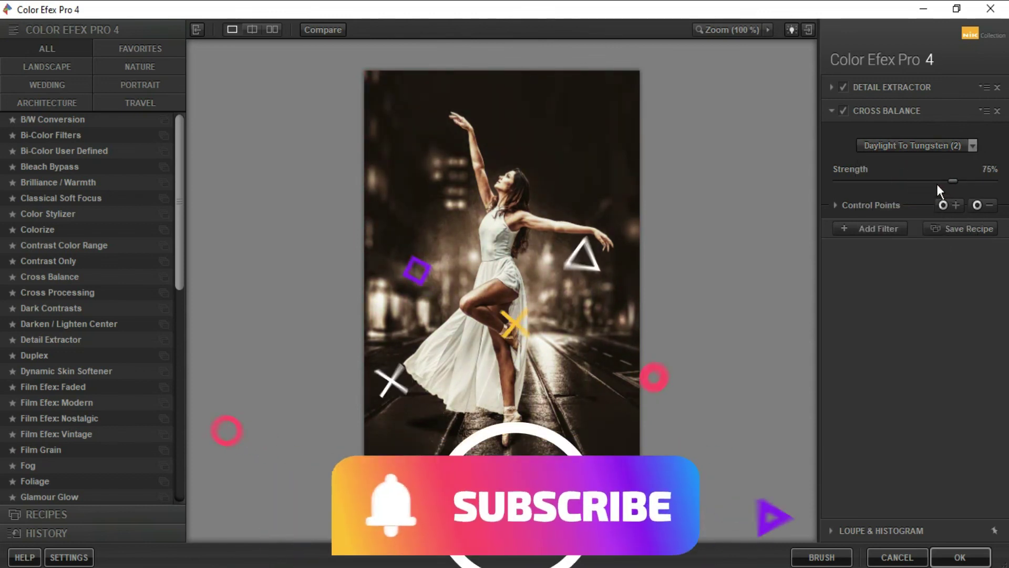
{"action": "left_click", "coordinate": [935, 181]}
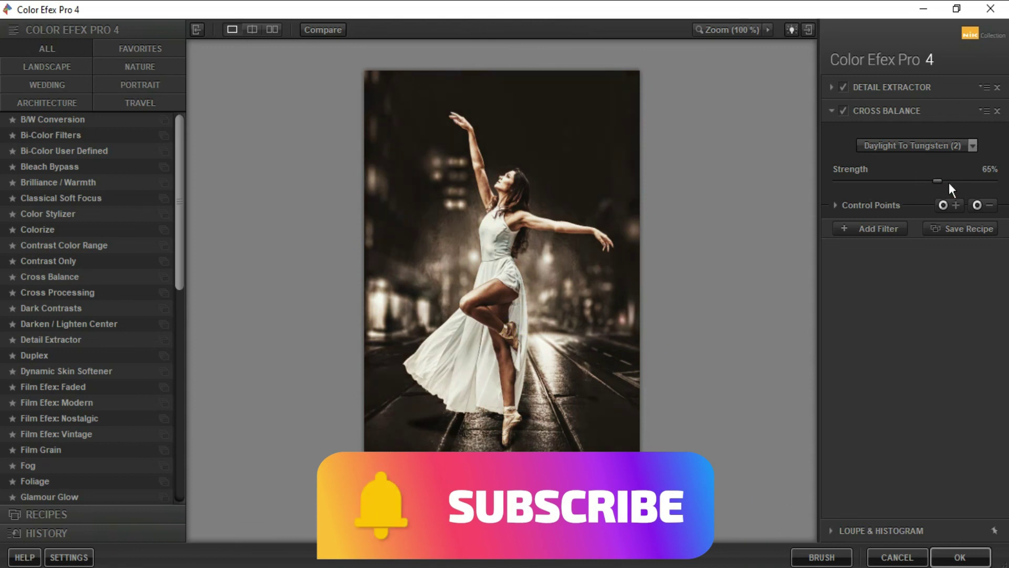
{"action": "left_click", "coordinate": [843, 110]}
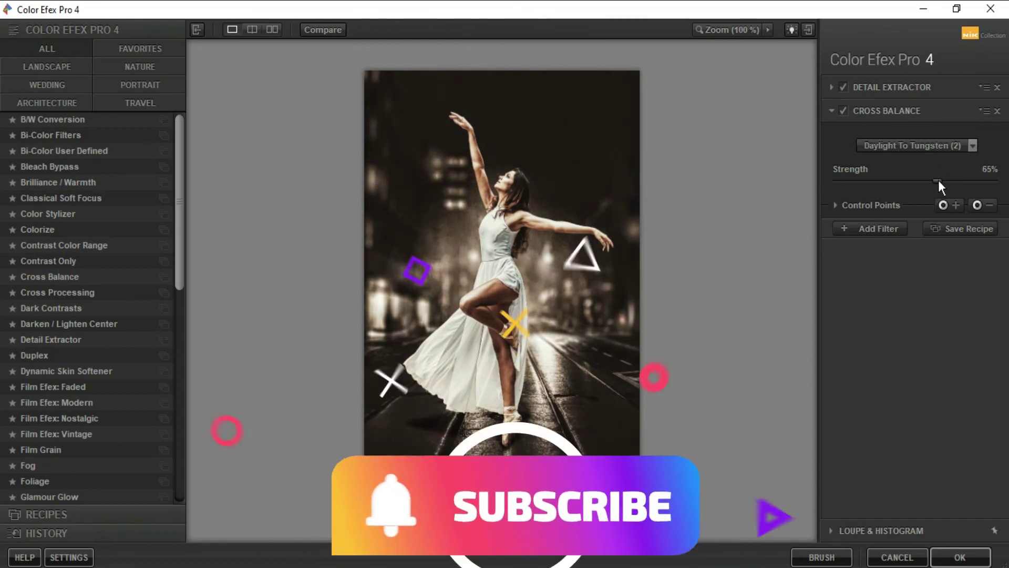
Add a third filter, trying Fog and settling on Classical Soft Focus with the Soft Focus 1 method.
{"action": "left_click", "coordinate": [885, 232]}
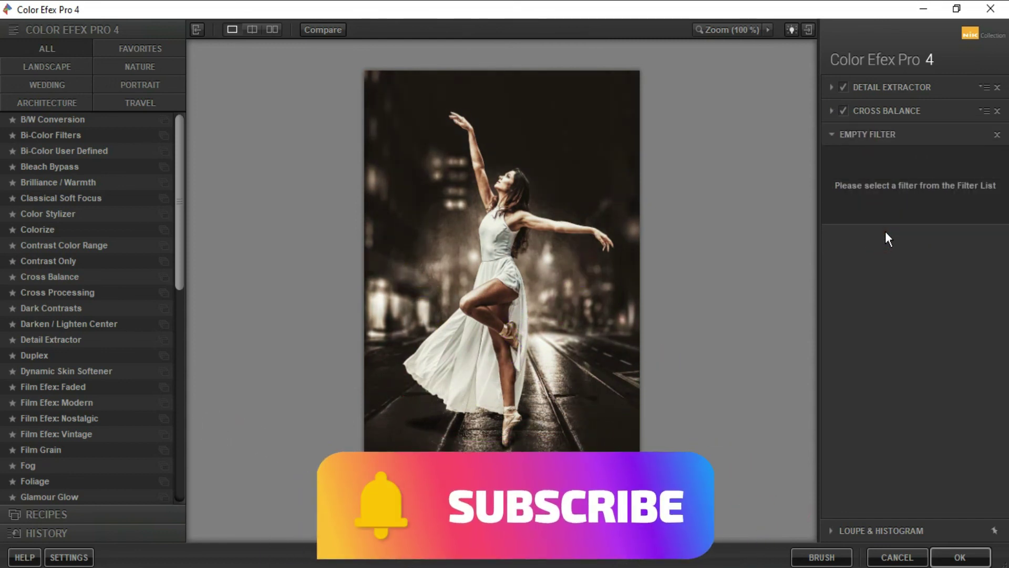
{"action": "left_click", "coordinate": [28, 465]}
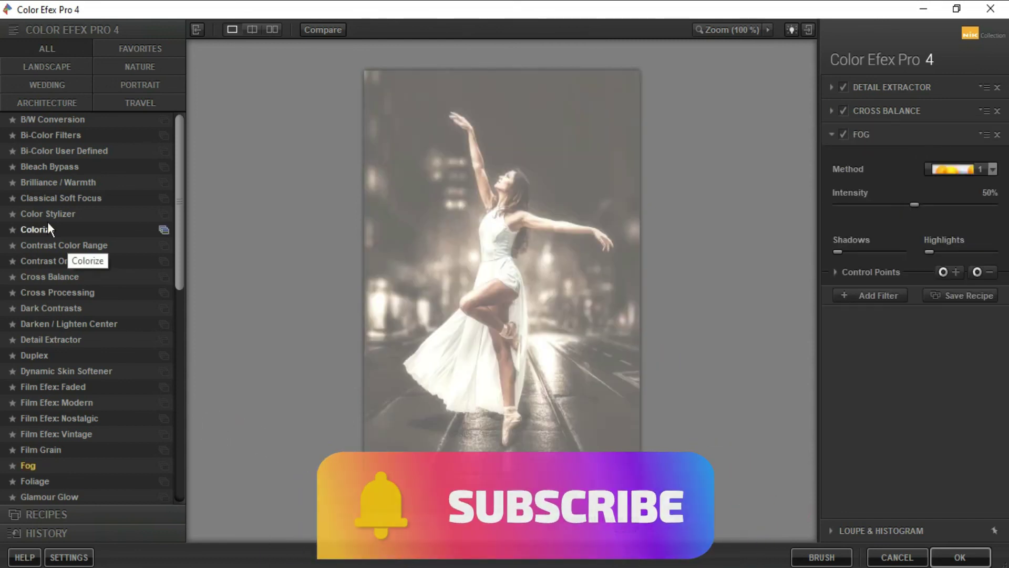
{"action": "left_click", "coordinate": [77, 197]}
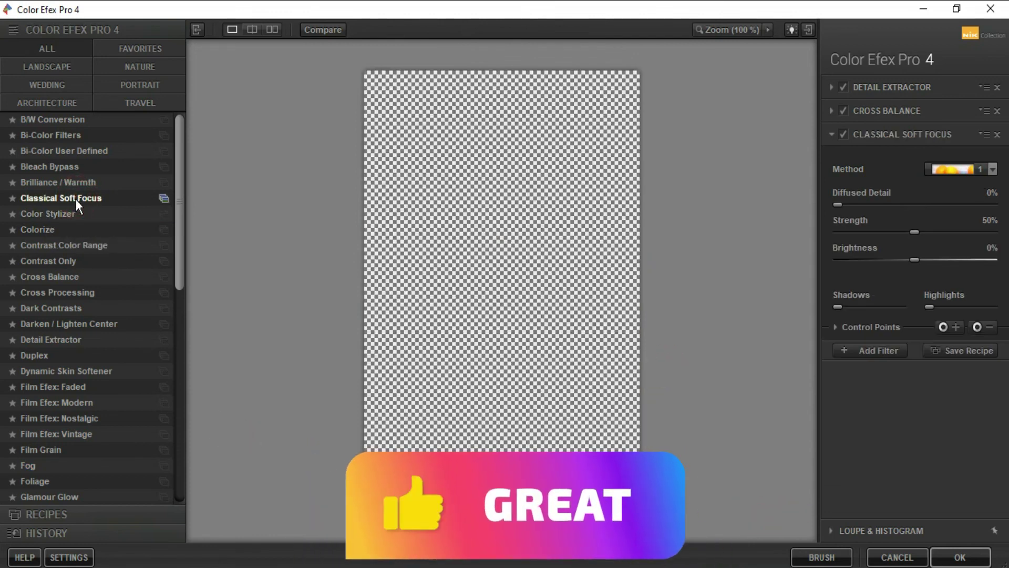
{"action": "left_click", "coordinate": [839, 135]}
{"action": "left_click", "coordinate": [841, 135]}
{"action": "left_click", "coordinate": [958, 177]}
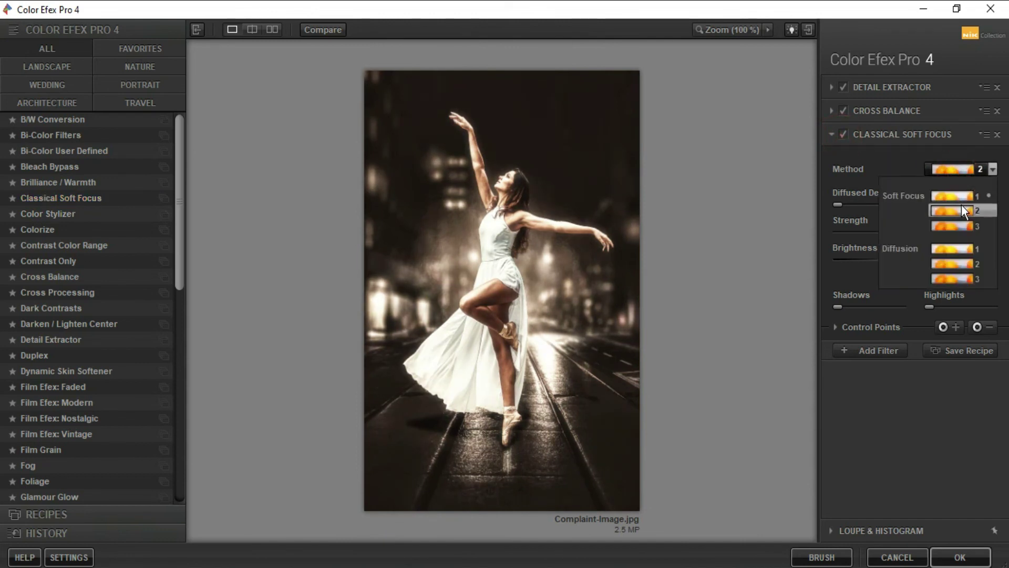
{"action": "left_click", "coordinate": [991, 250]}
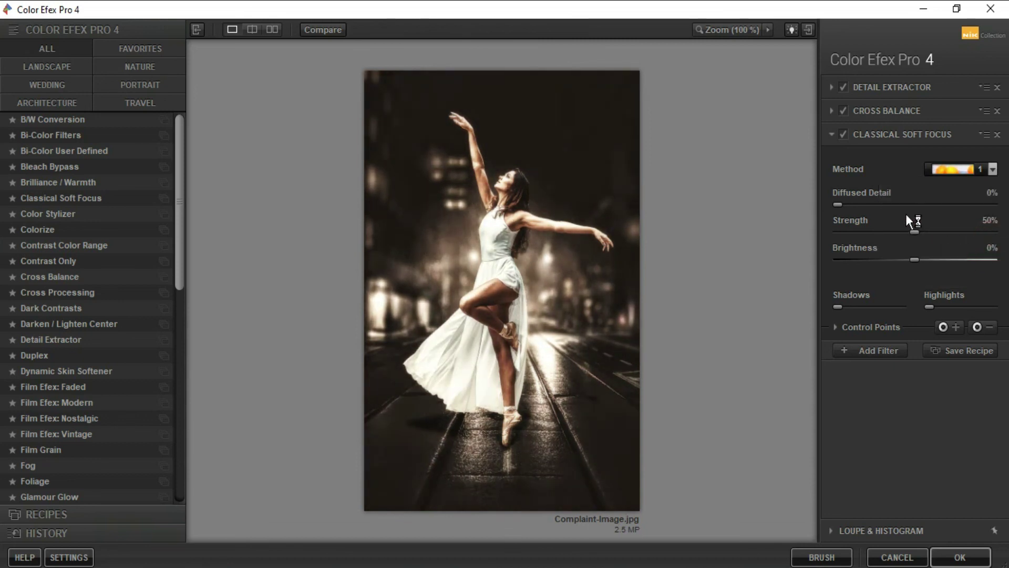
Set the soft focus to 22% Diffused Detail and 57% Strength, adjust its Brightness, and apply the filter stack.
{"action": "left_click_drag", "start_coordinate": [836, 204], "coordinate": [875, 203]}
{"action": "left_click_drag", "start_coordinate": [913, 232], "coordinate": [890, 232]}
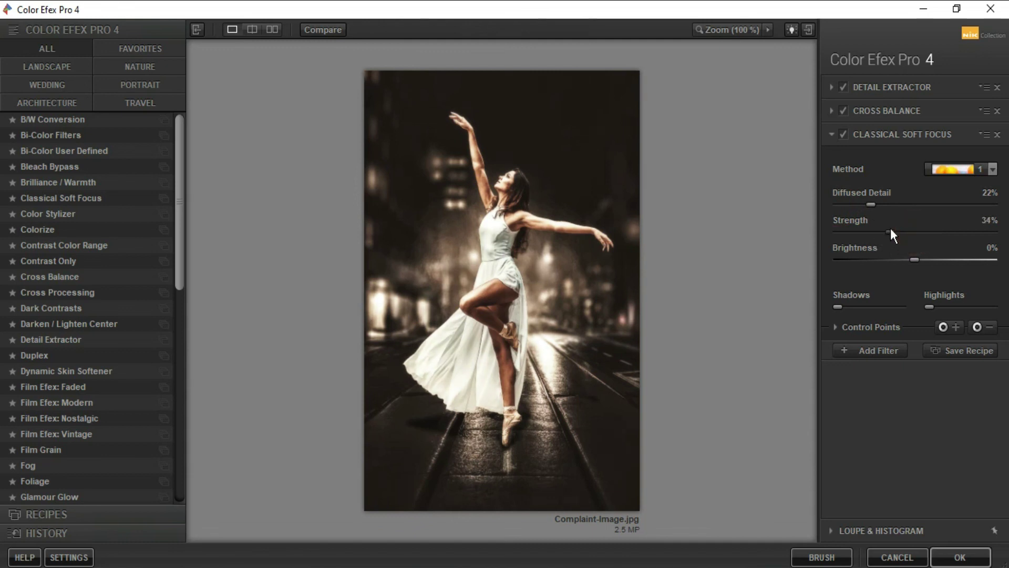
{"action": "left_click", "coordinate": [926, 231]}
{"action": "left_click_drag", "start_coordinate": [906, 257], "coordinate": [893, 259]}
{"action": "left_click", "coordinate": [892, 259]}
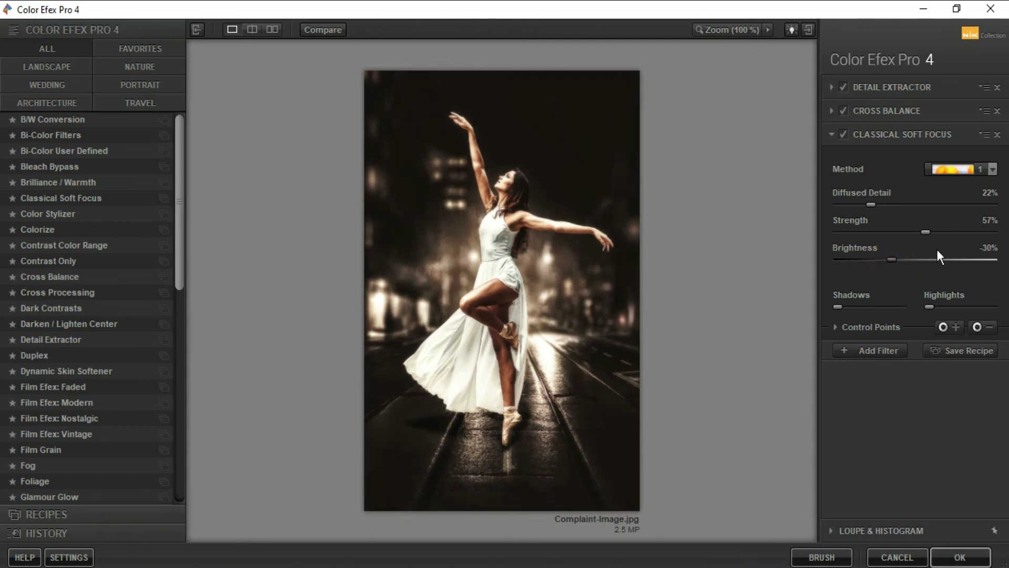
{"action": "left_click", "coordinate": [951, 258]}
{"action": "left_click_drag", "start_coordinate": [950, 257], "coordinate": [923, 260]}
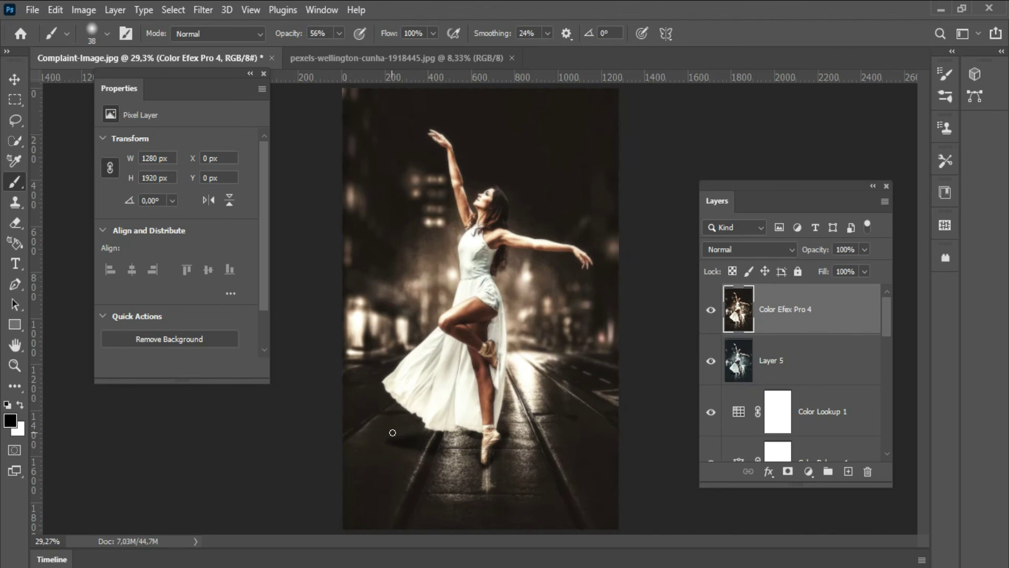
Hide the Color Efex Pro 4 layer to compare the image before and after the effect.
{"action": "left_click", "coordinate": [710, 310]}
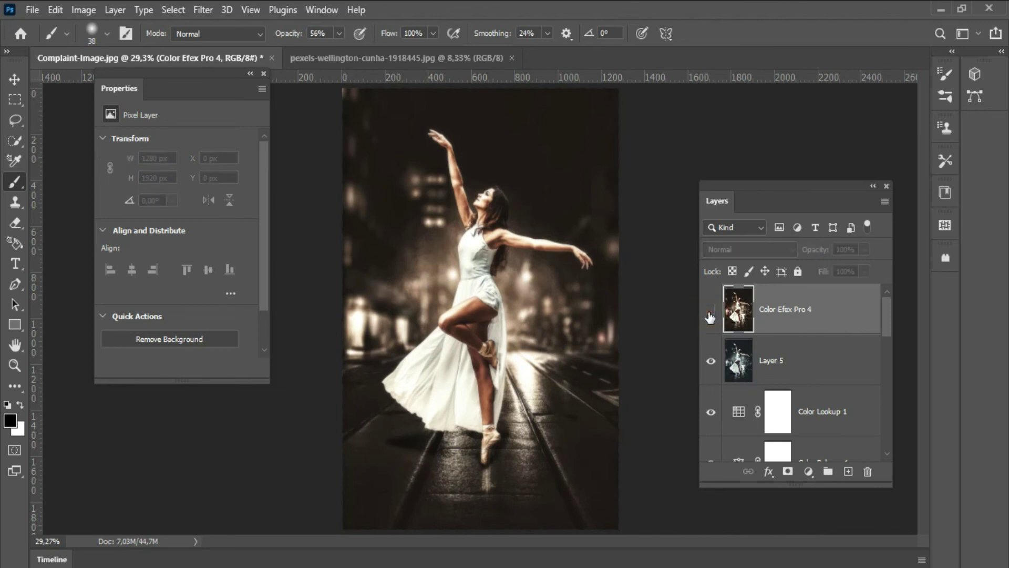